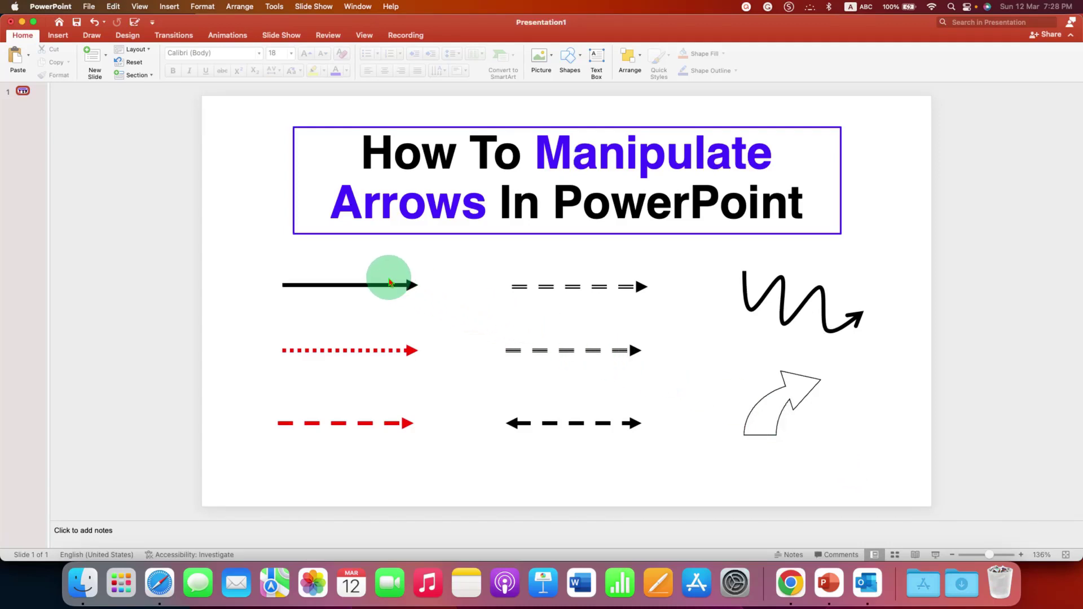
Draw a thin straight Arrow line just below the solid black arrow
click(404, 288)
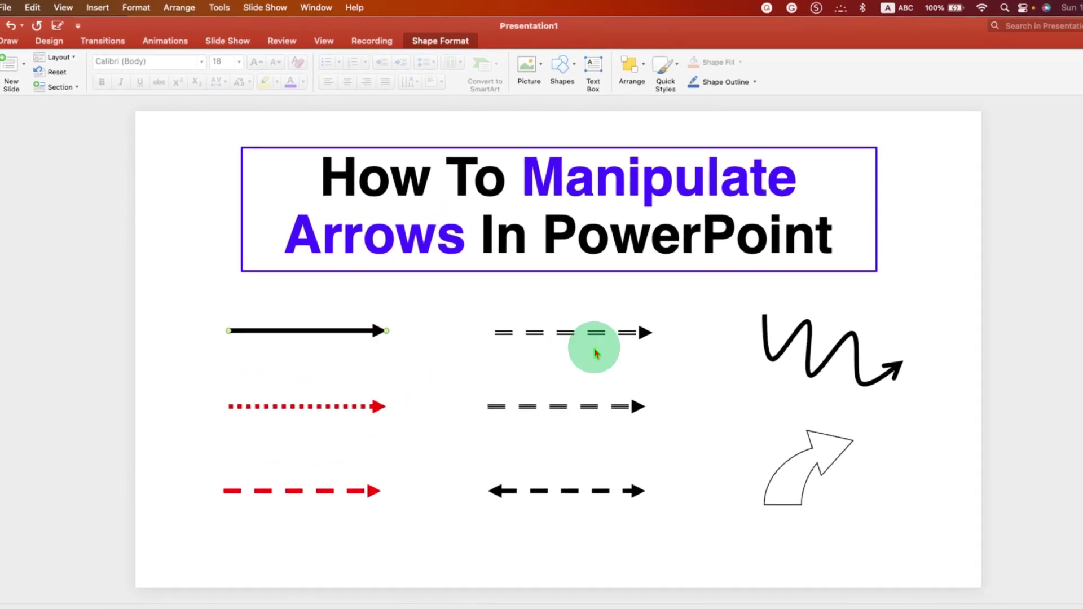
click(542, 539)
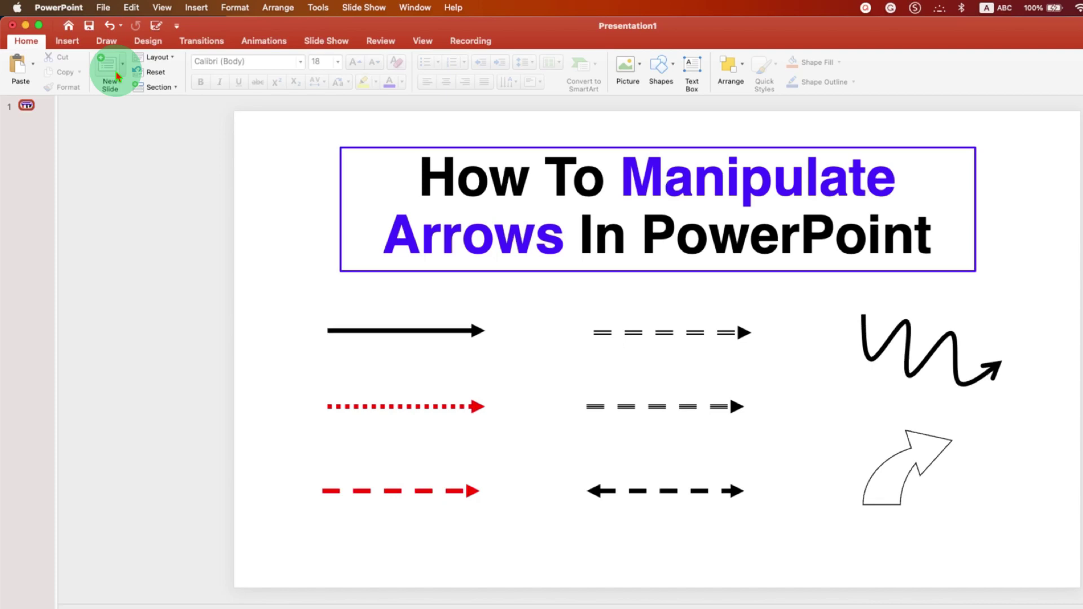
click(70, 40)
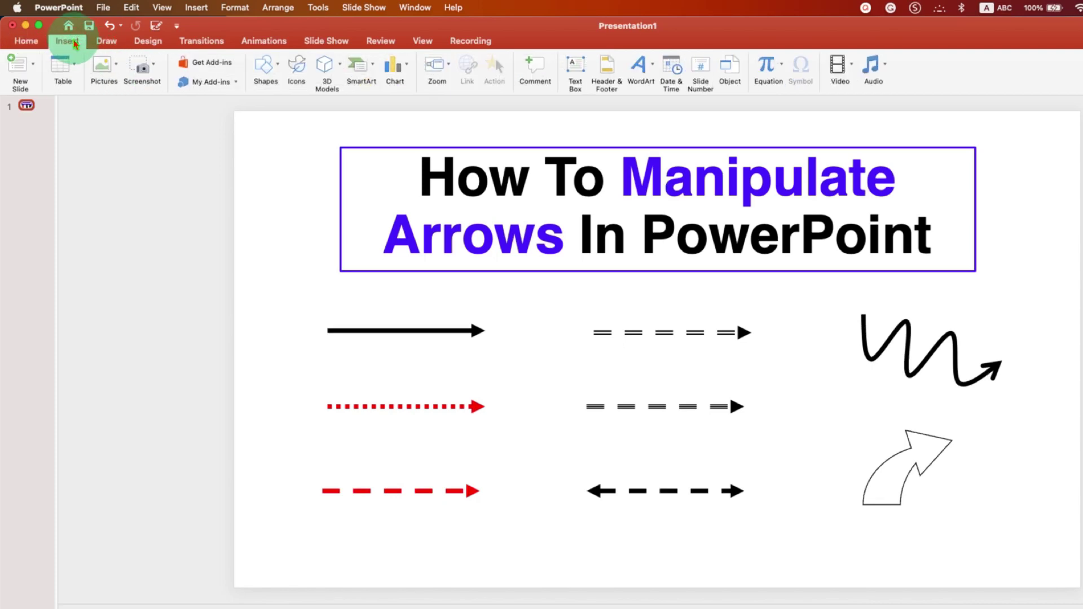
click(263, 76)
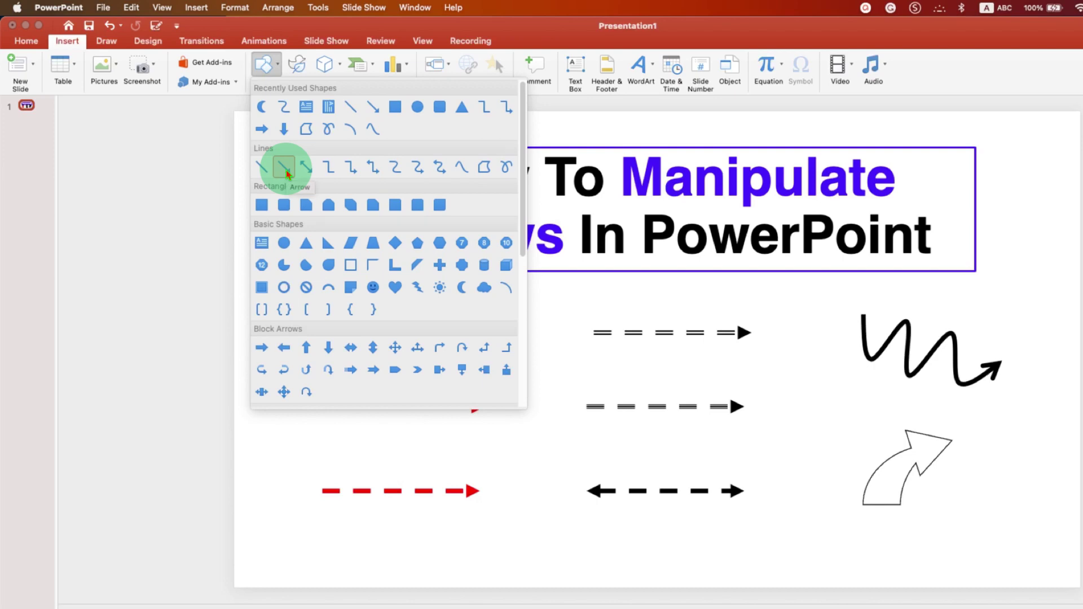
click(287, 173)
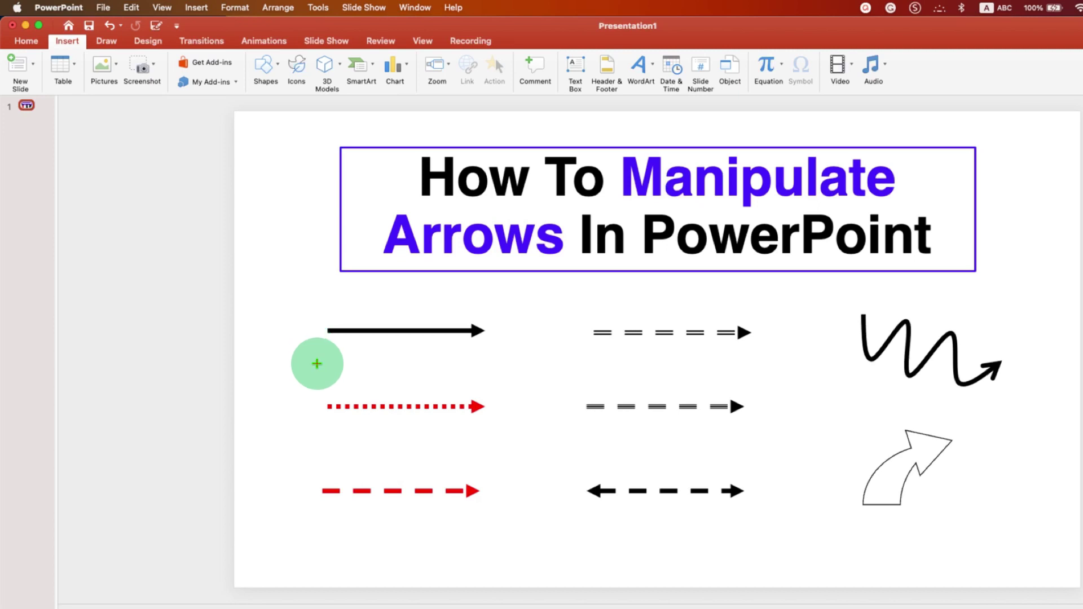
drag(316, 364, 480, 366)
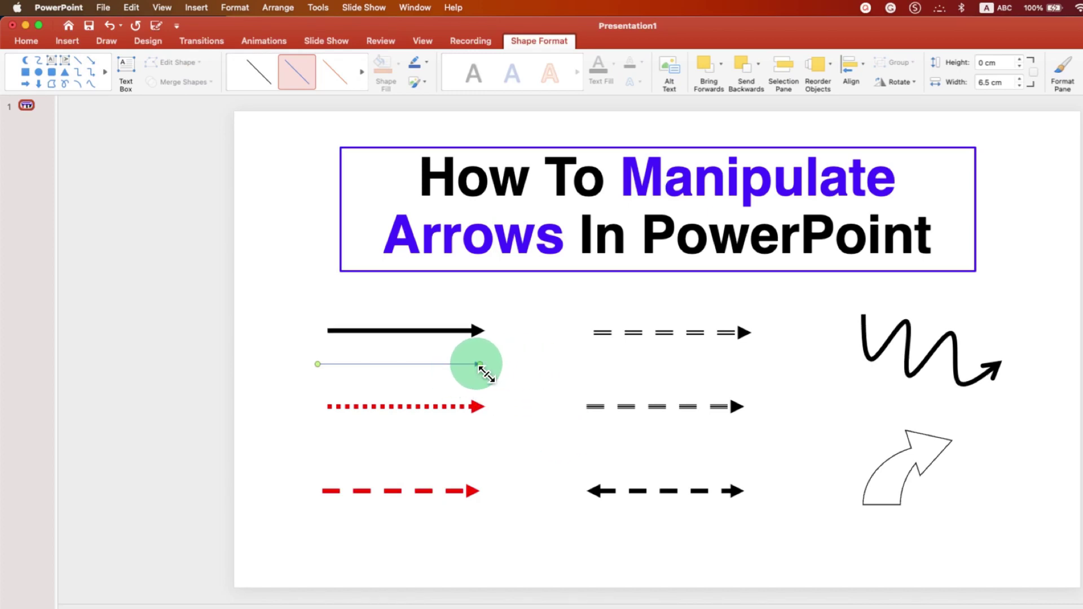
Give the new arrow line a solid dark red outline and start setting its width to 5 pt
right_click(480, 365)
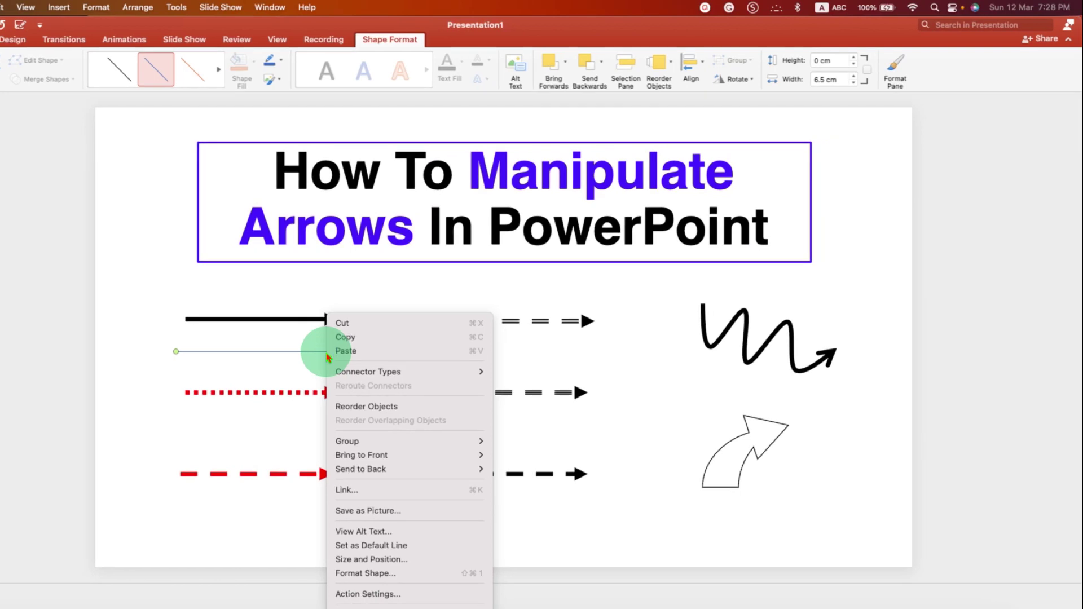
click(363, 573)
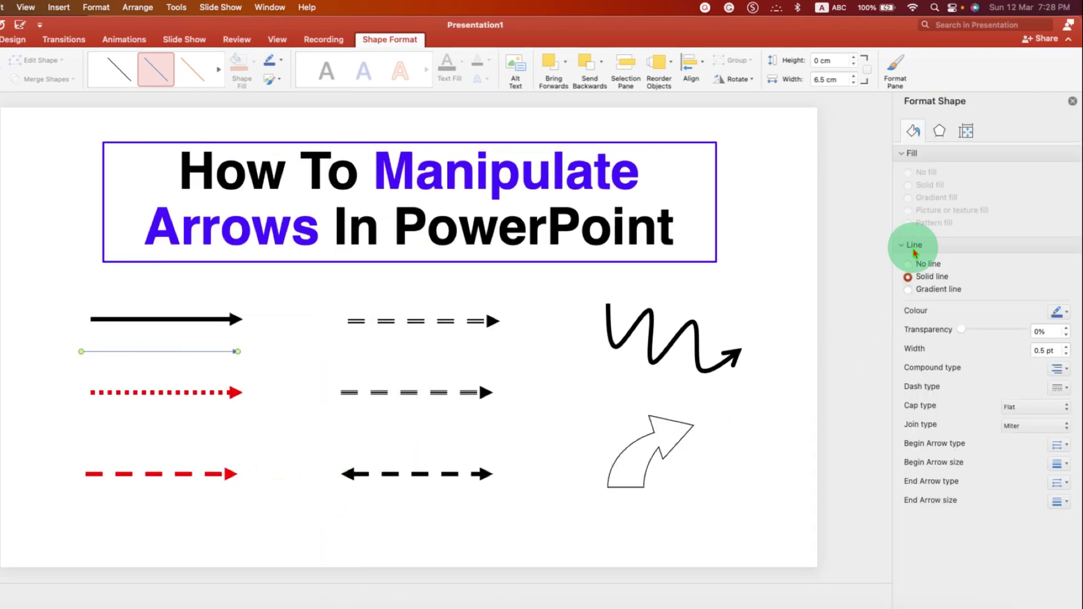
click(909, 276)
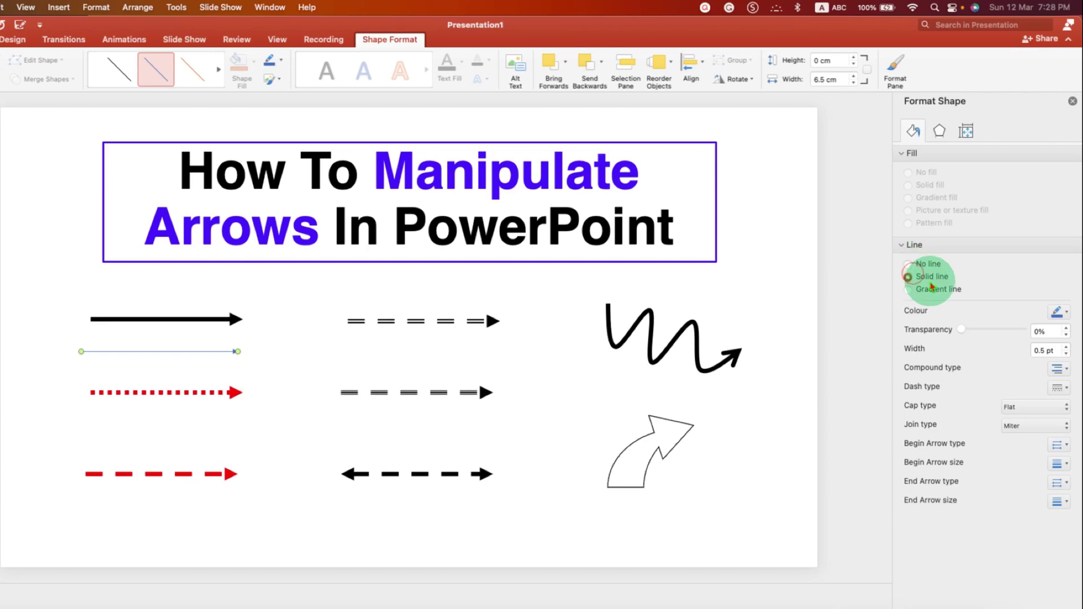
click(1058, 316)
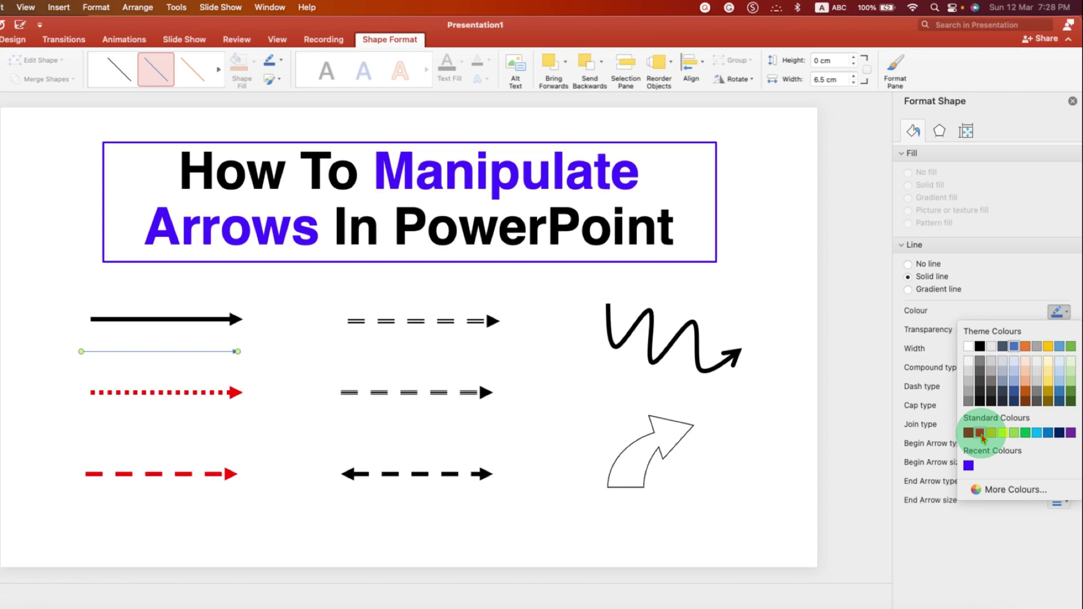
click(981, 433)
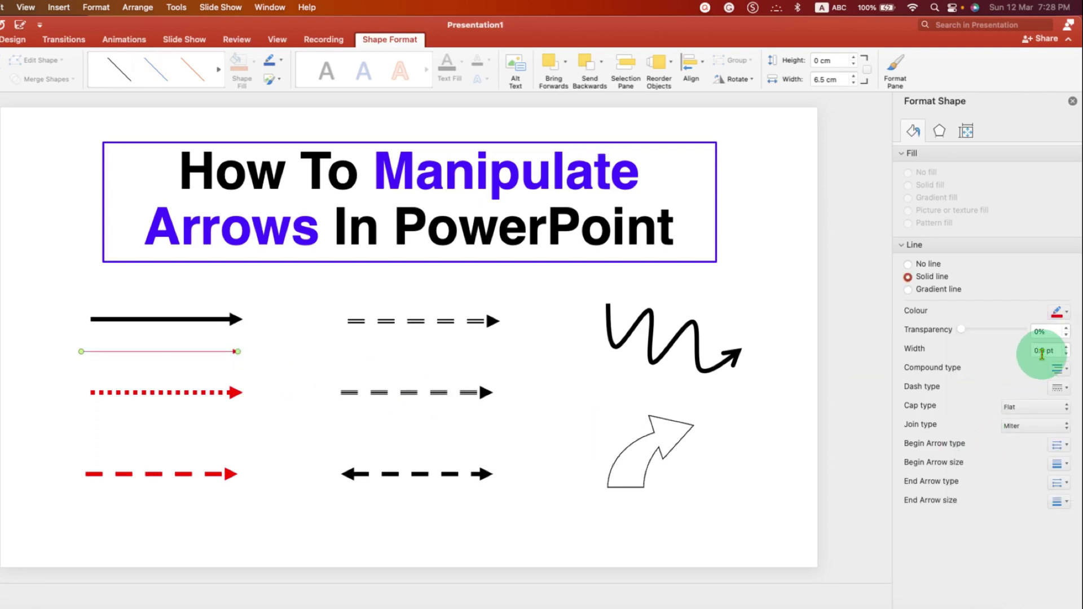
drag(1044, 353, 1031, 353)
text(5)
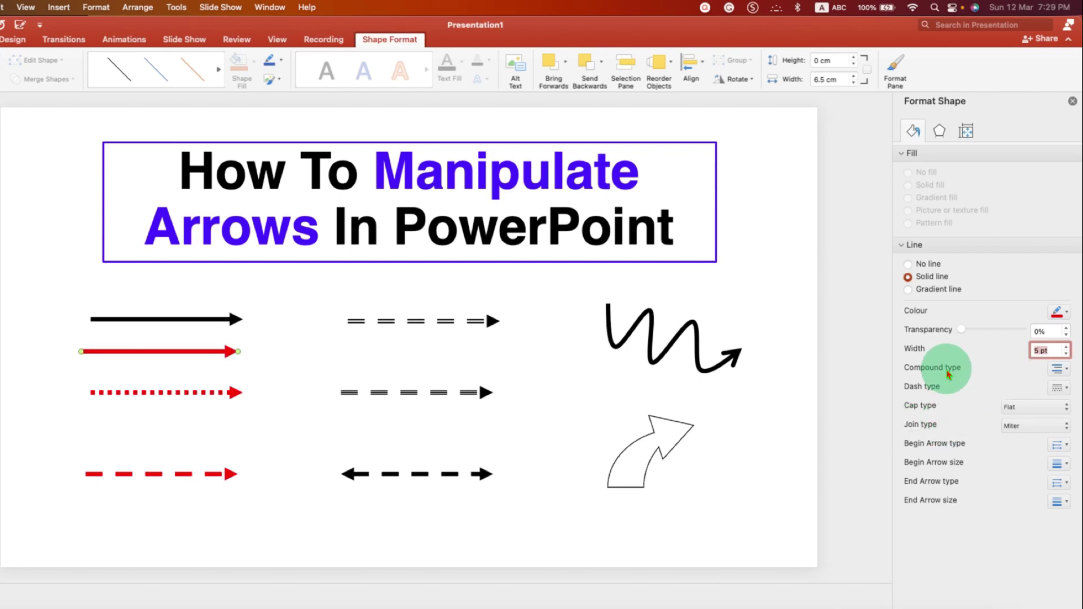
Set the red arrow's compound type, trying double before choosing the triple line
click(1058, 369)
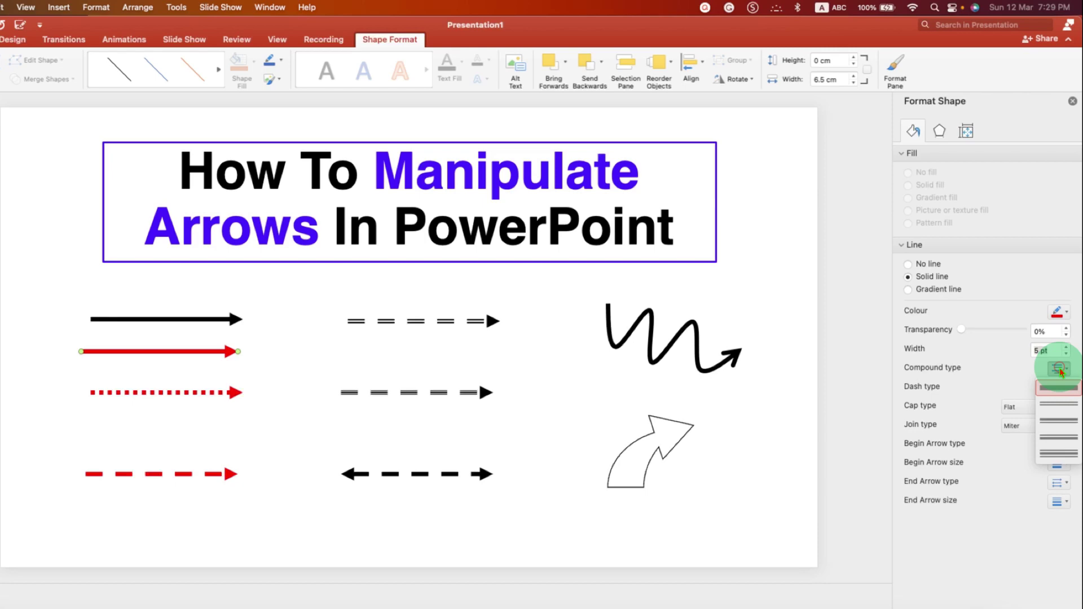
click(1064, 406)
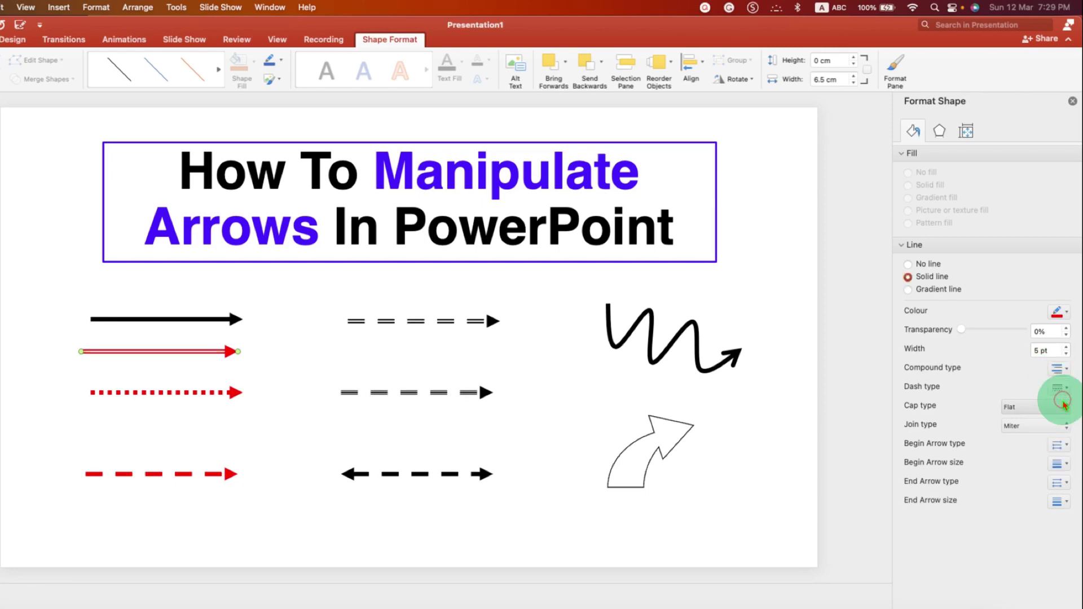
click(1058, 387)
click(1058, 369)
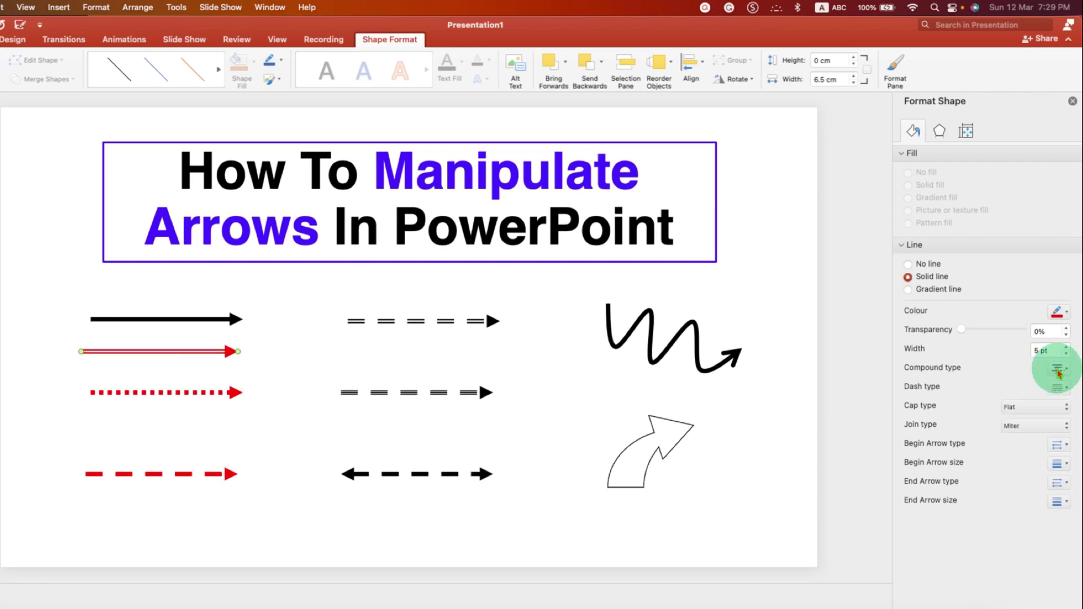
click(1067, 456)
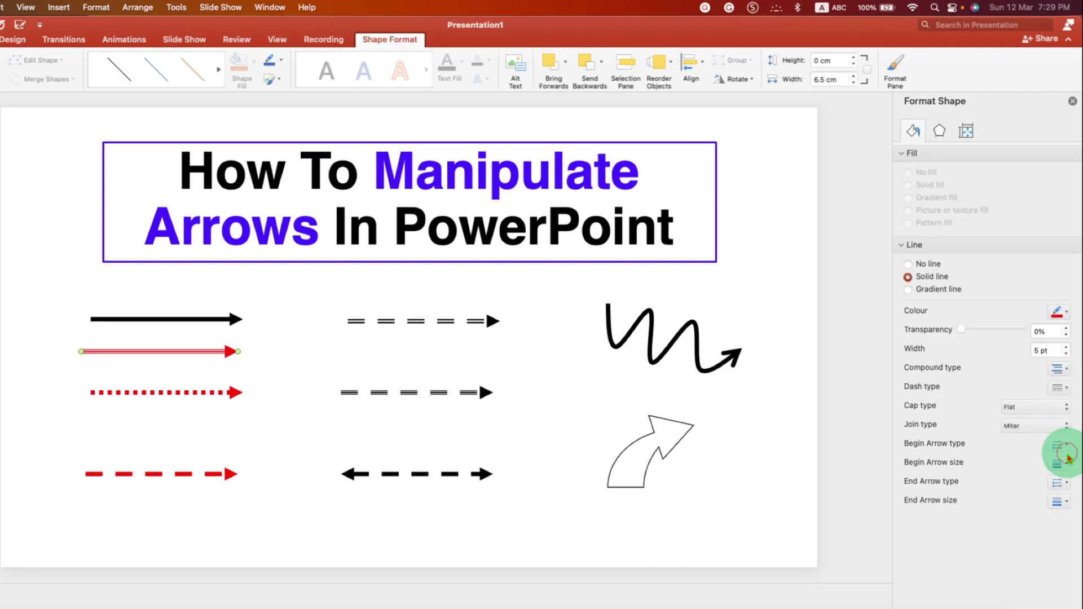
Set the red arrow's dash type, trying dotted before choosing dashed
click(1060, 389)
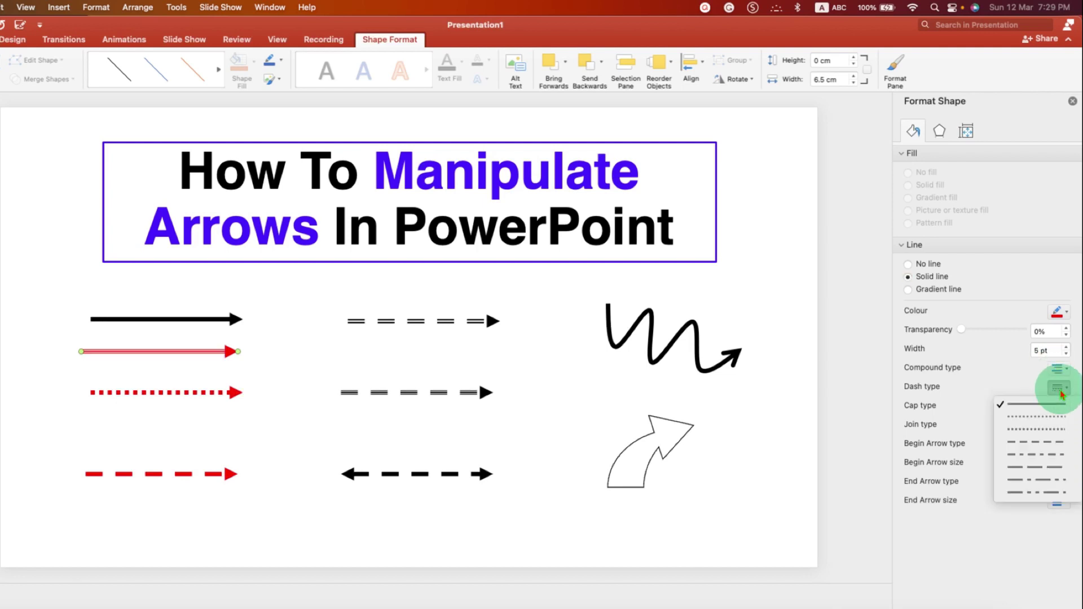
click(1057, 418)
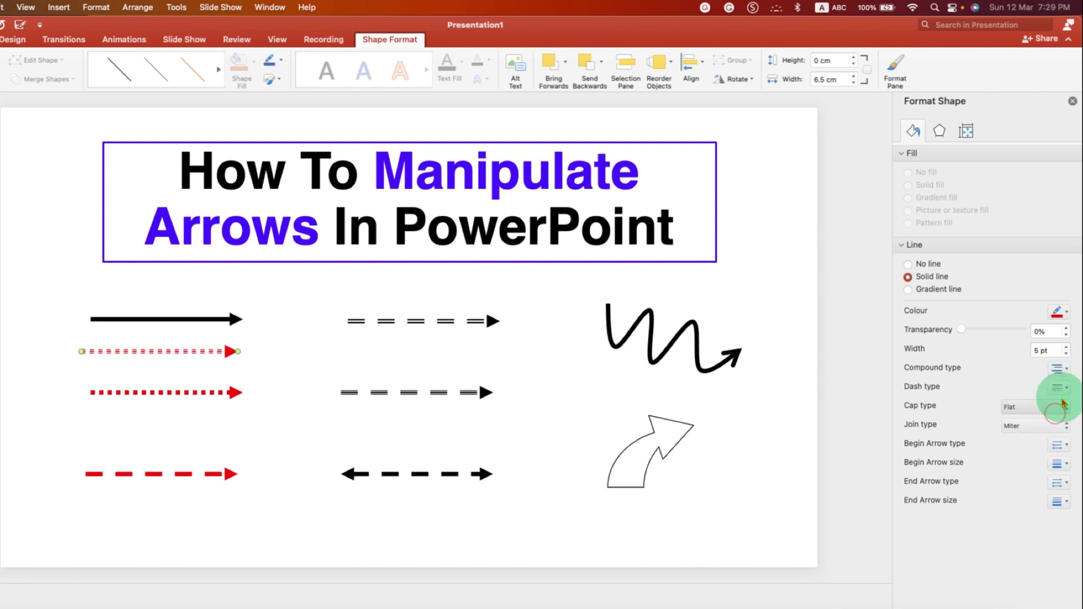
click(1060, 387)
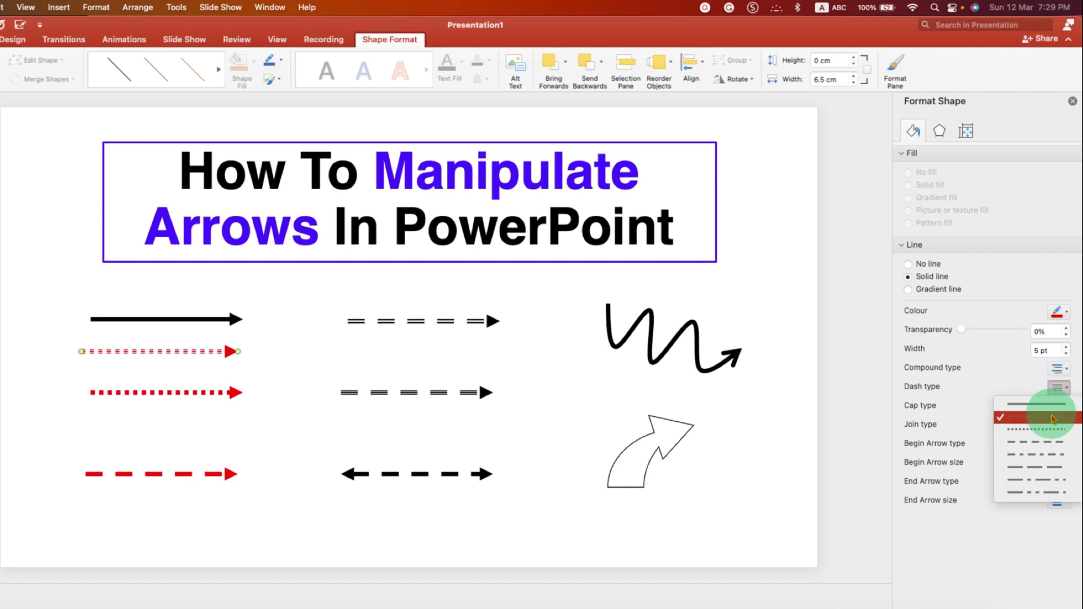
click(1048, 450)
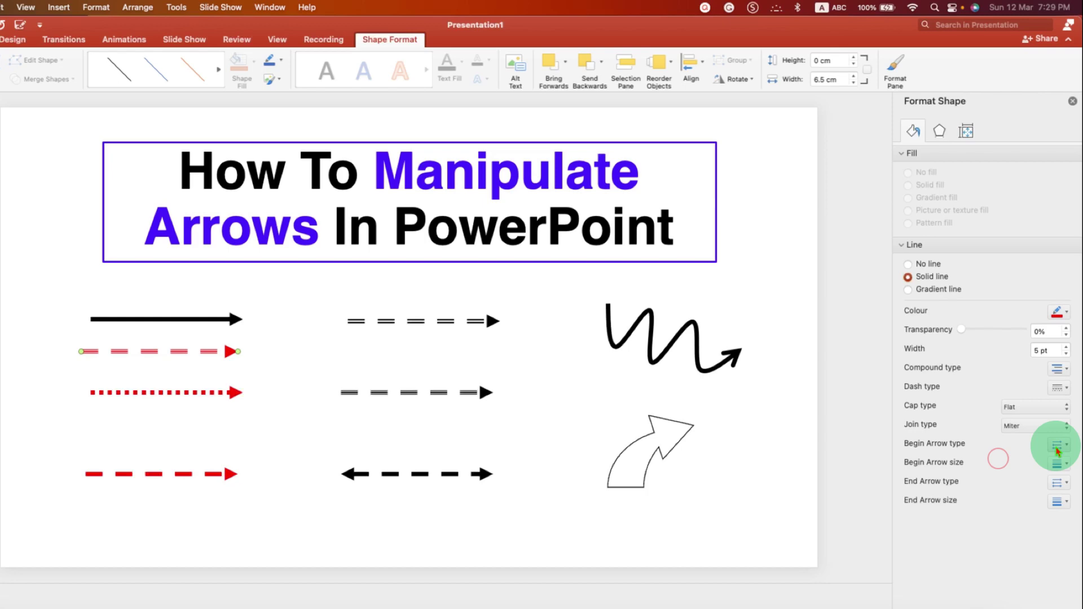
Leave the red arrow's start with no arrowhead and give its end an Open Arrow head
click(1056, 447)
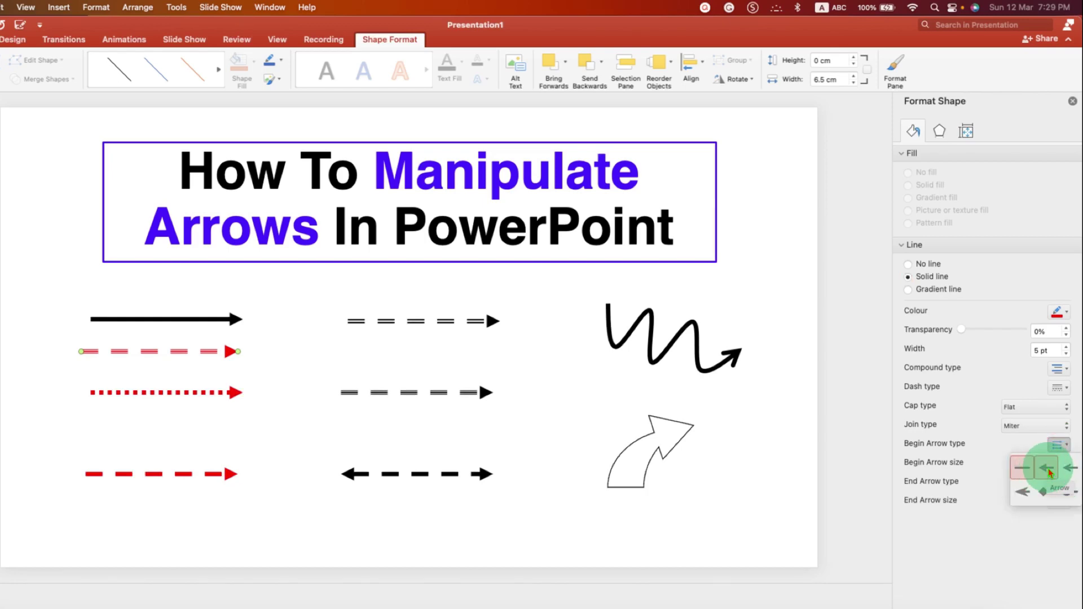
click(1048, 473)
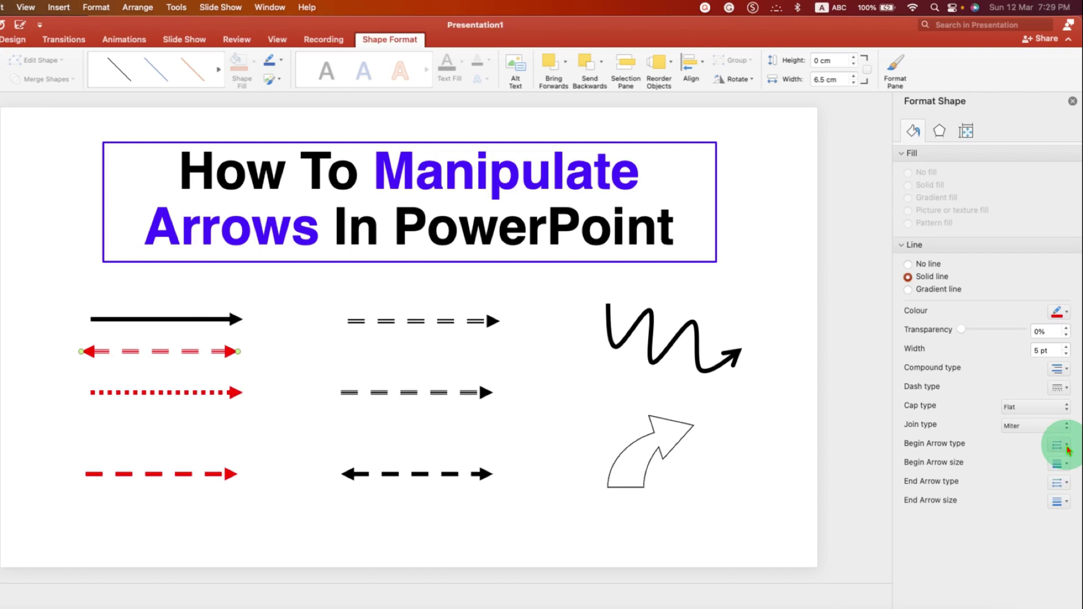
click(1059, 445)
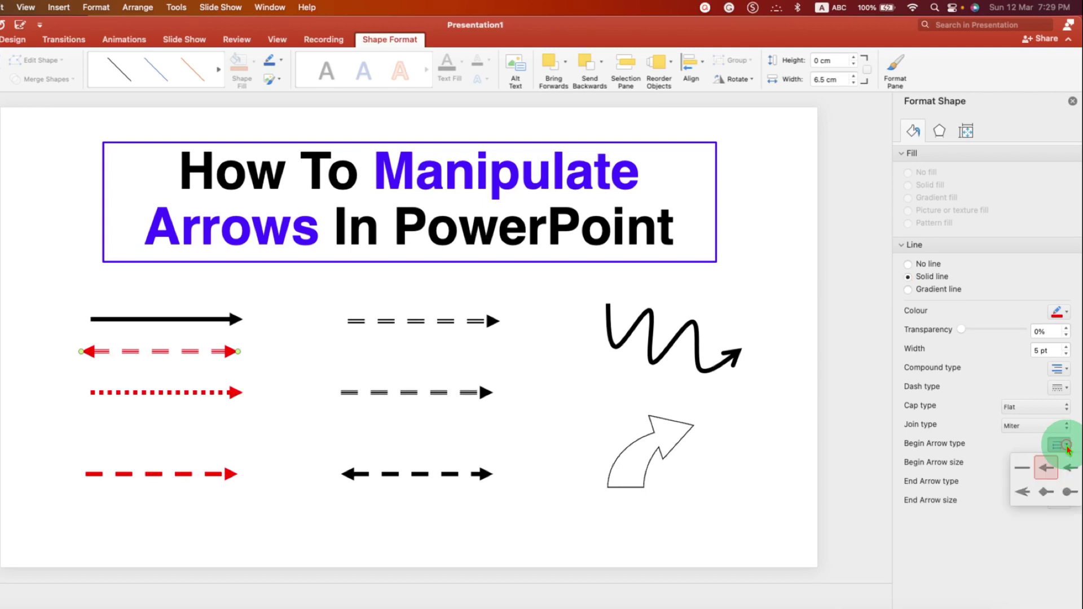
click(1026, 474)
click(1064, 481)
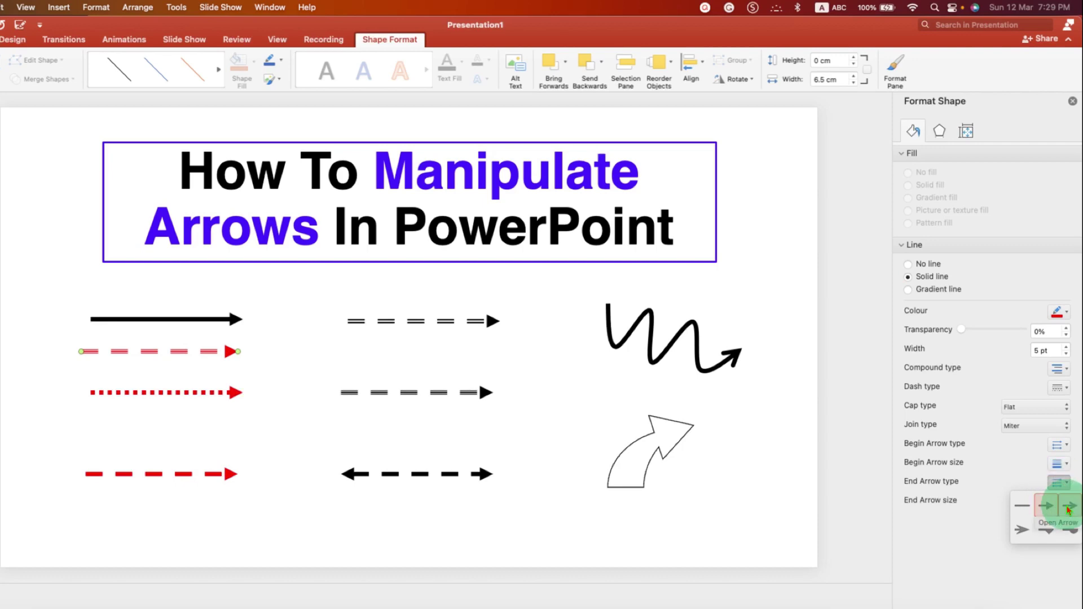
click(1068, 508)
Nudge the squiggle arrow up and drag the curved block arrow up and left
click(407, 522)
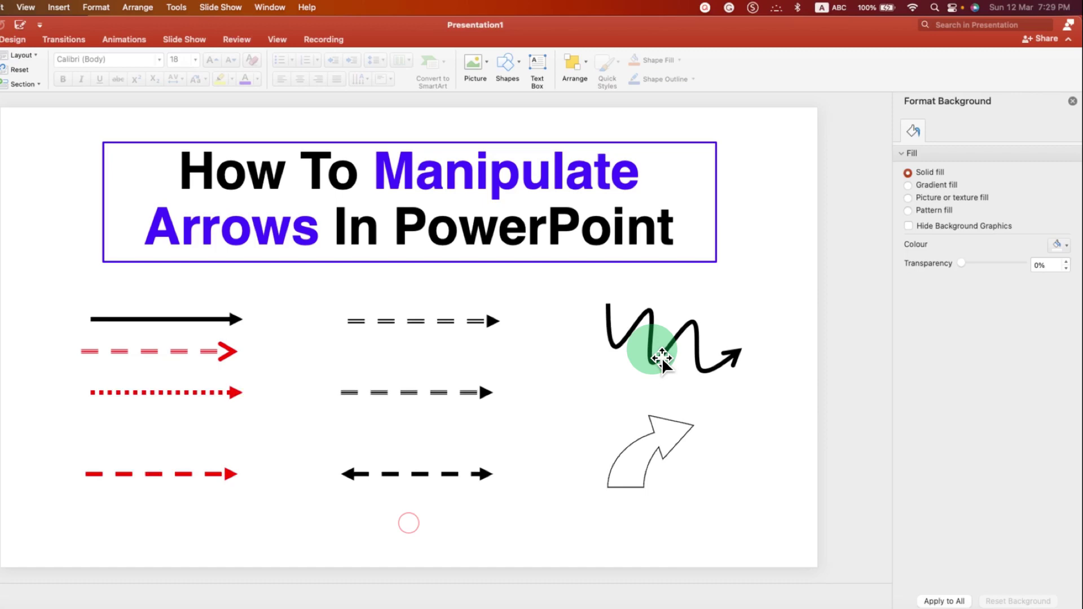
drag(668, 357, 664, 358)
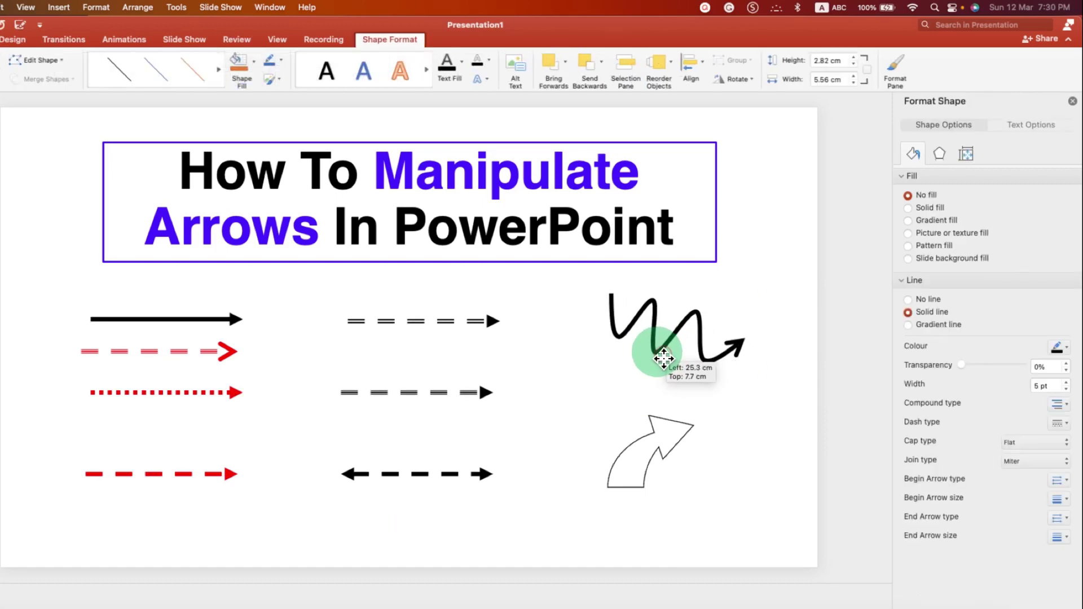
drag(643, 449, 588, 416)
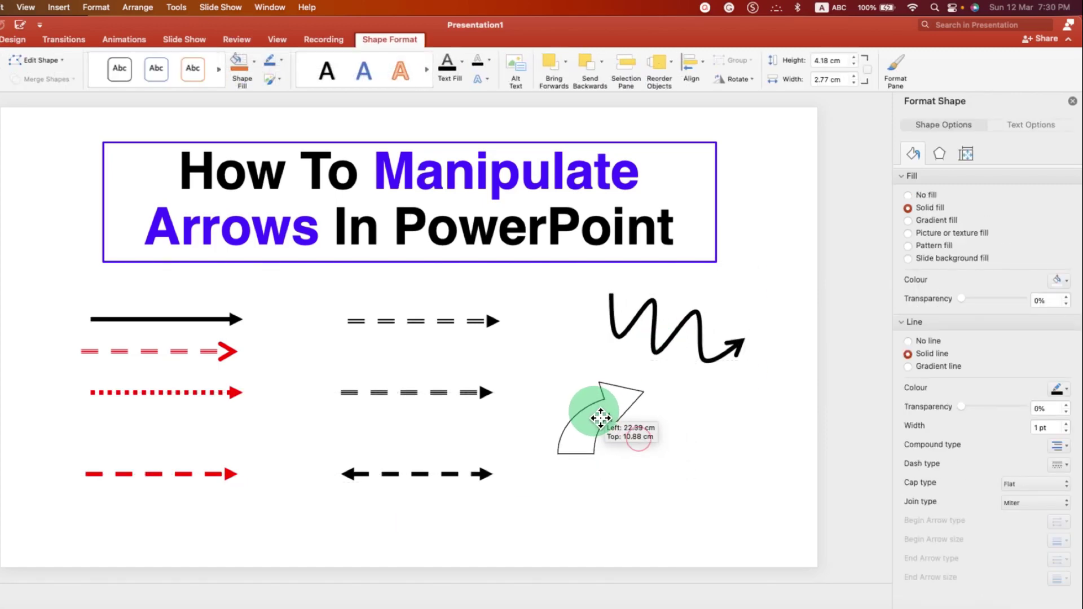
click(695, 506)
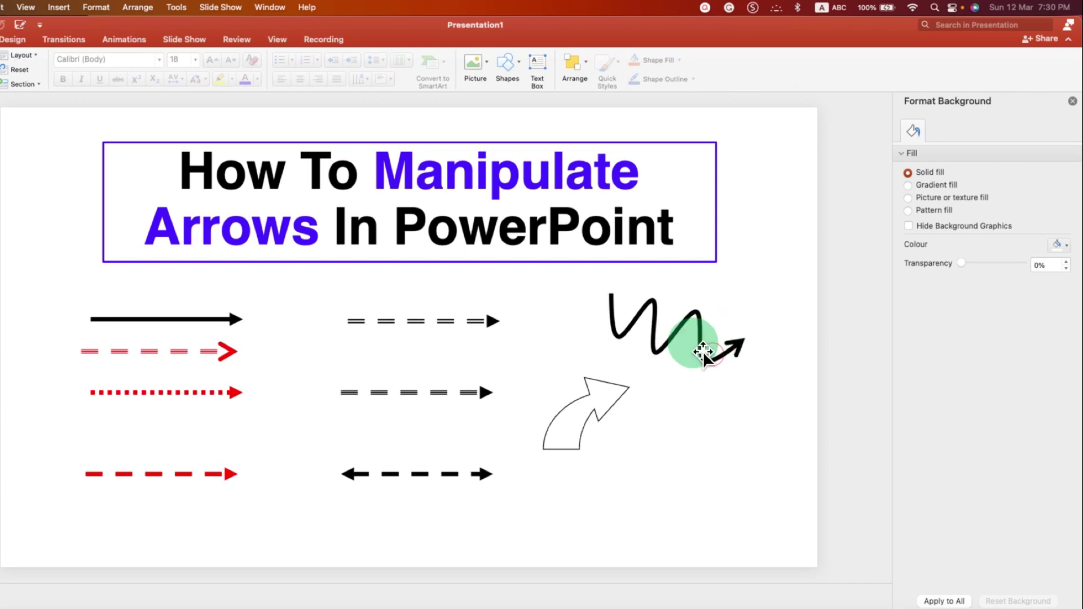
Draw a wavy curve shape with several bend points below the curved block arrow
click(51, 35)
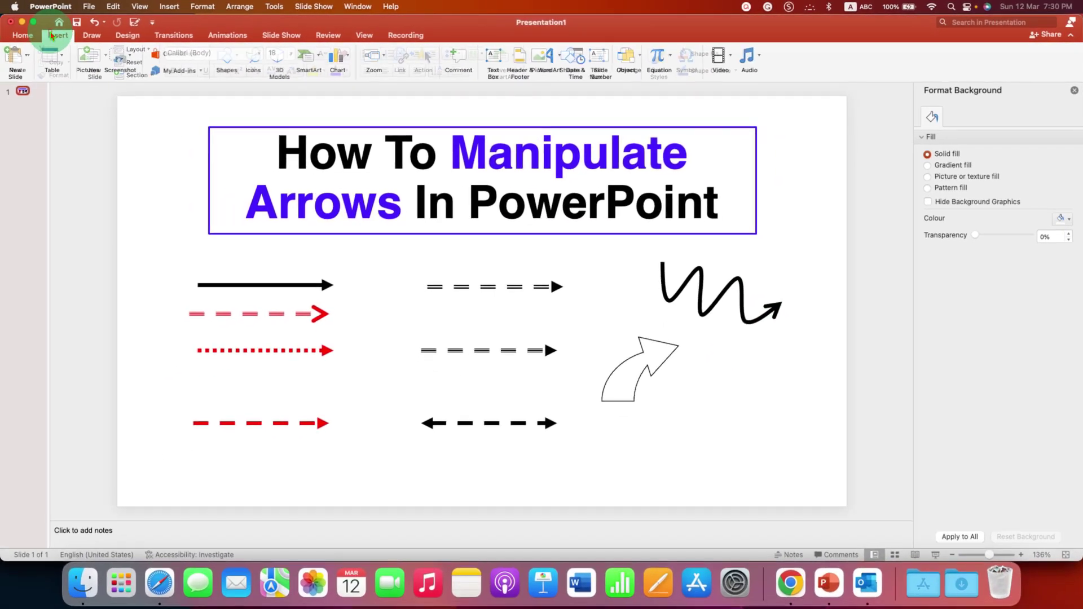
click(229, 60)
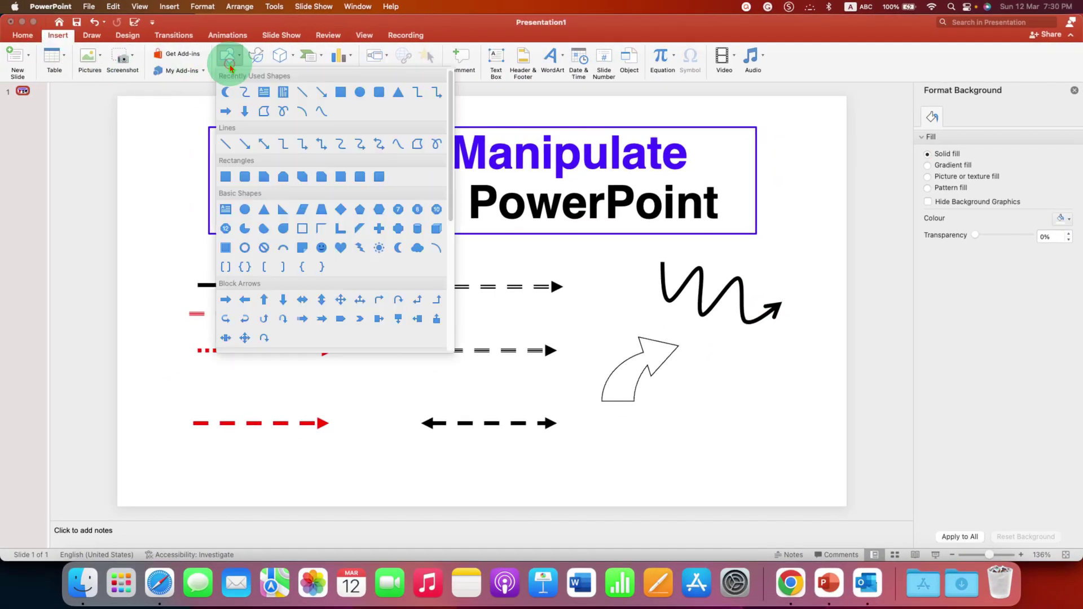
click(310, 110)
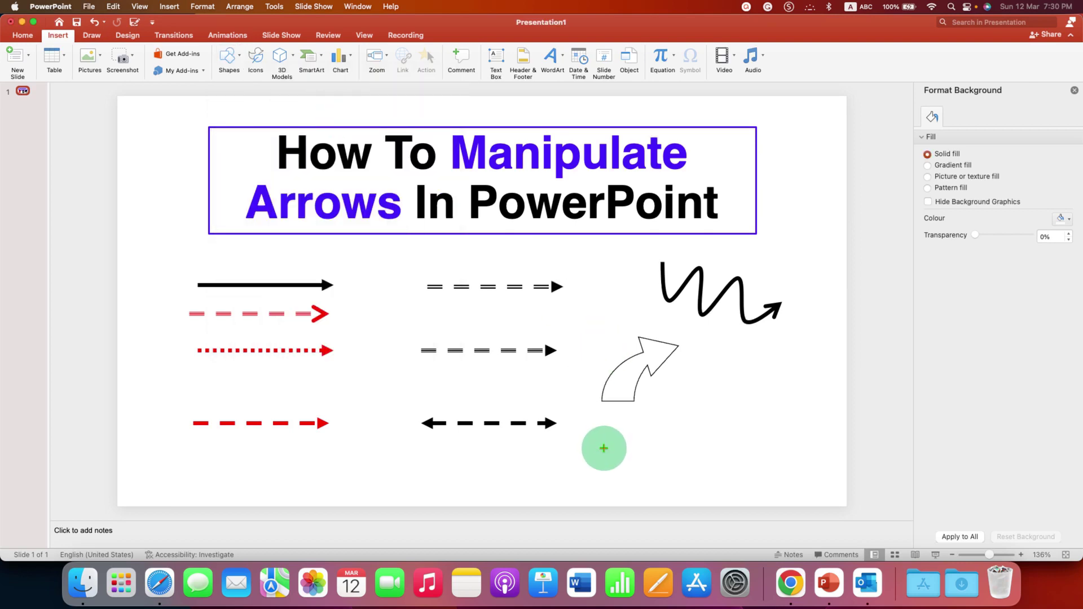
drag(603, 448, 682, 458)
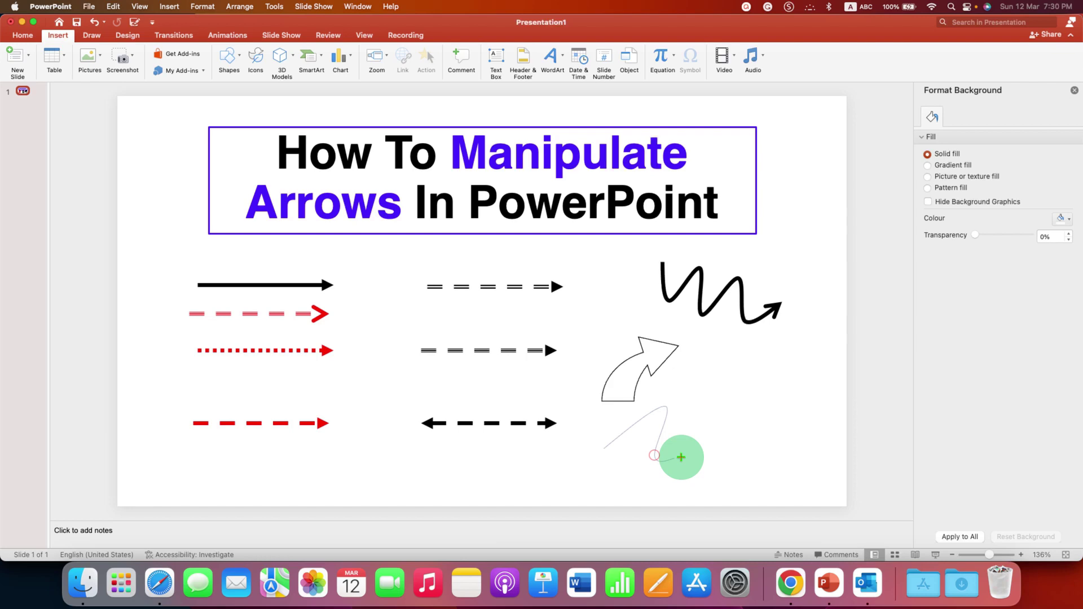
click(695, 419)
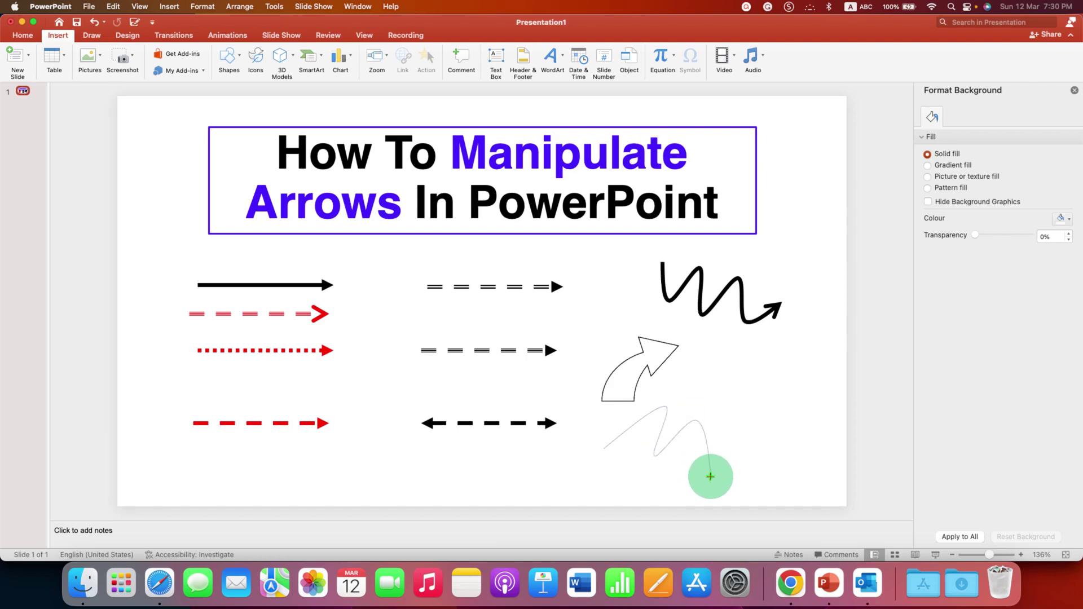
click(710, 477)
click(739, 435)
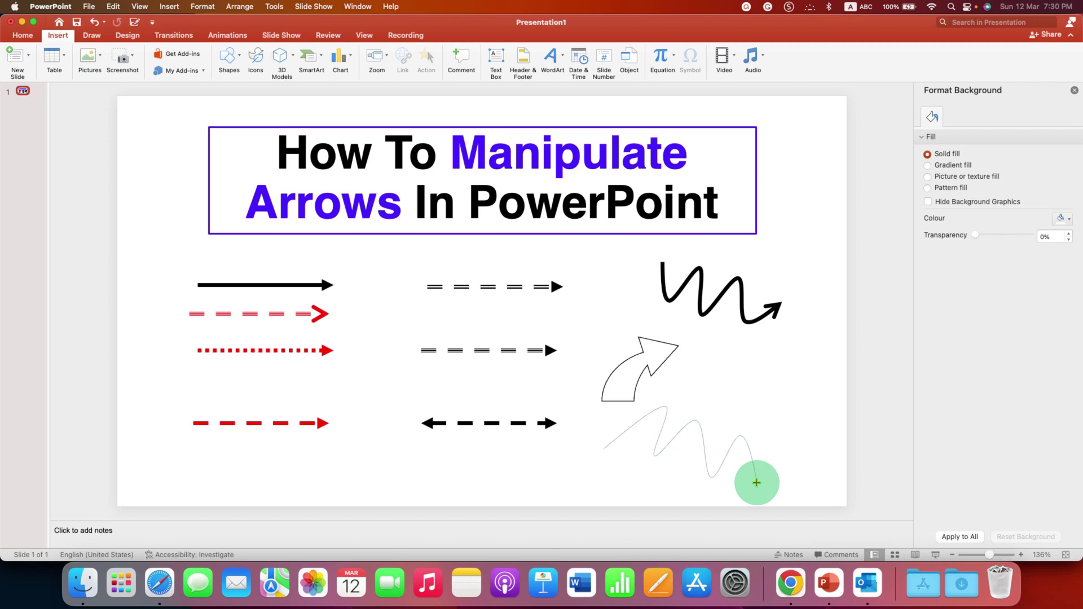
Finish the wavy curve and give it a black 5 pt outline
double_click(757, 483)
click(1065, 310)
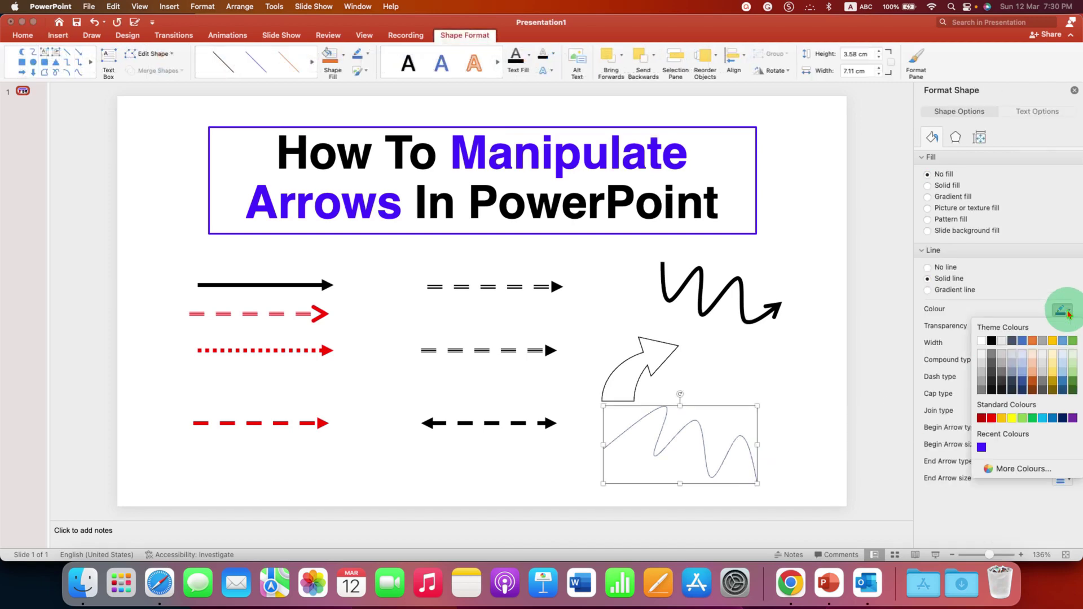
click(992, 341)
click(1047, 344)
text(5)
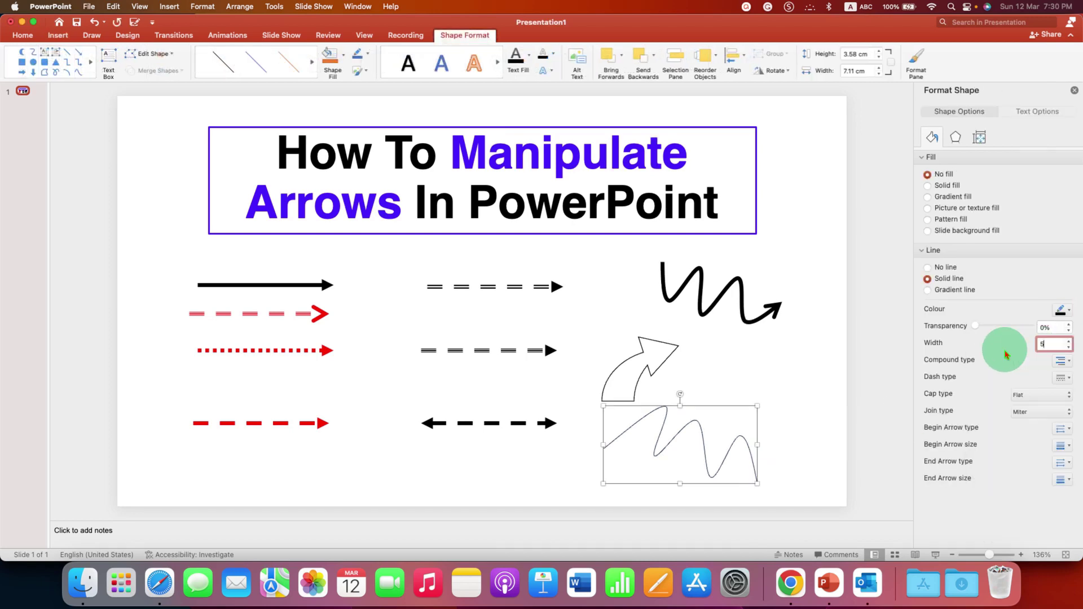
key(Return)
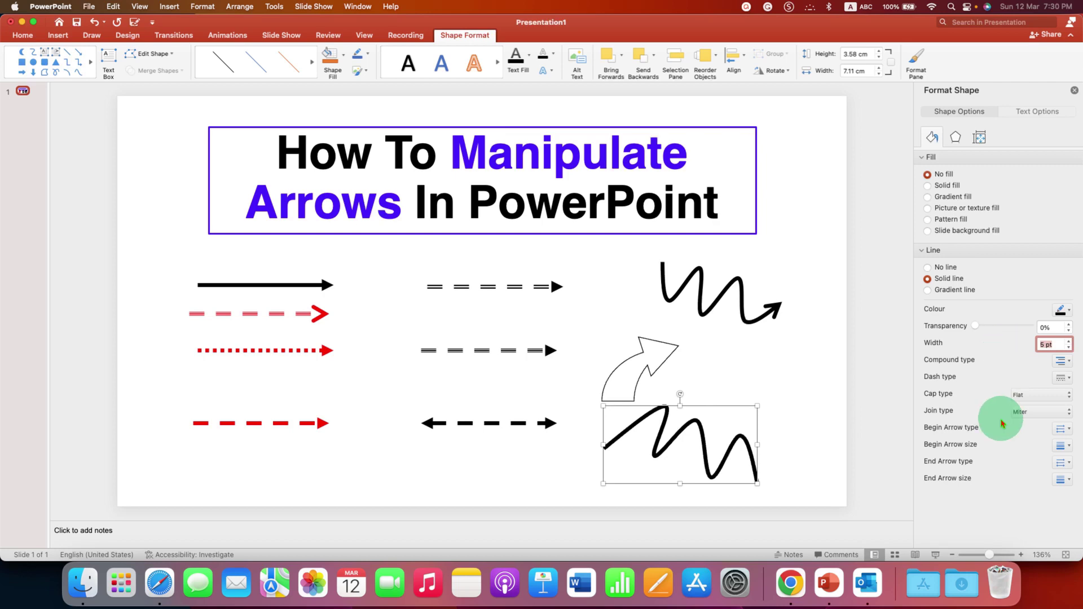
Add arrowheads to both ends of the curve, then widen it and move it lower left
click(1062, 430)
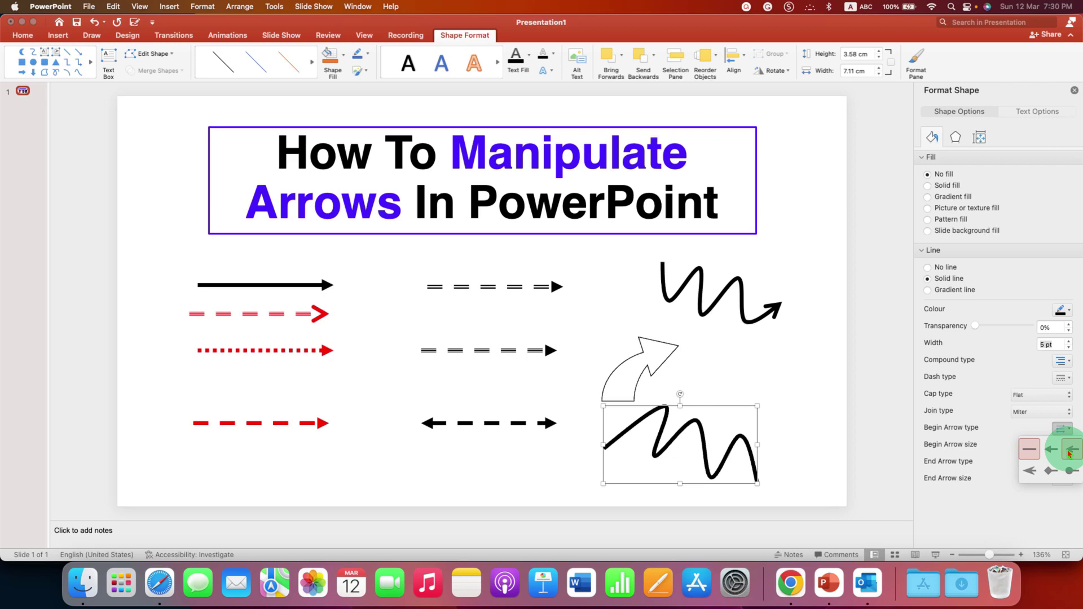
click(1069, 454)
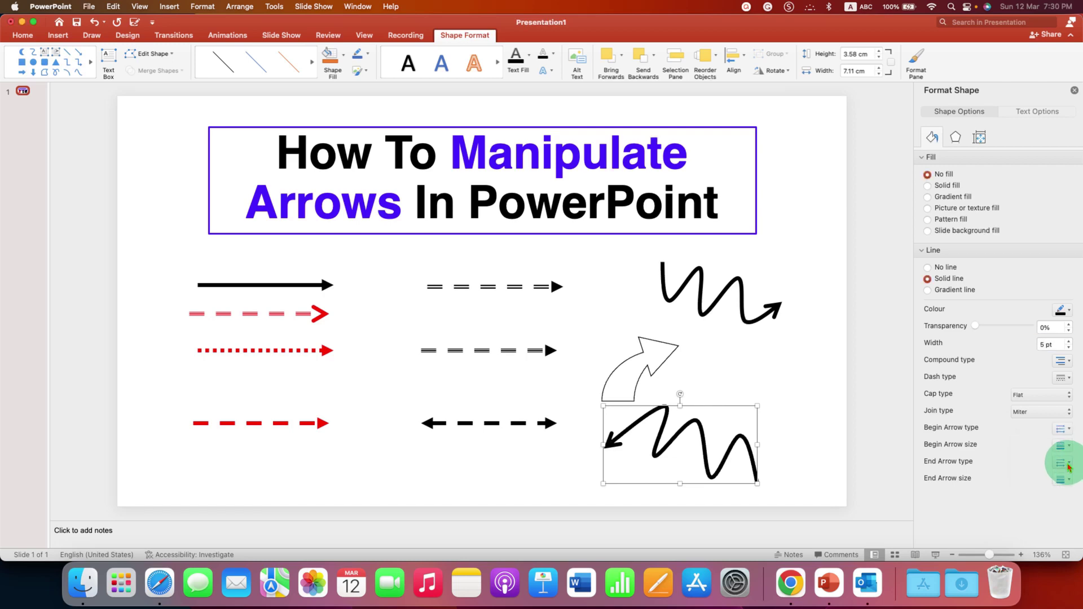
click(1069, 465)
click(1057, 489)
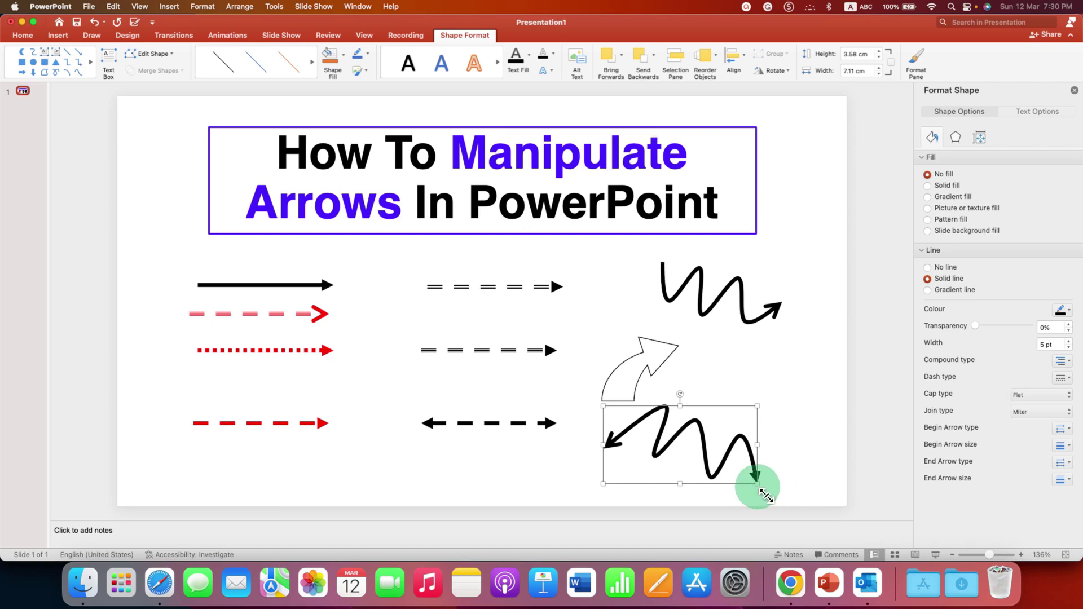
mouse_move(757, 483)
mouse_down()
mouse_move(759, 473)
mouse_move(780, 484)
mouse_up()
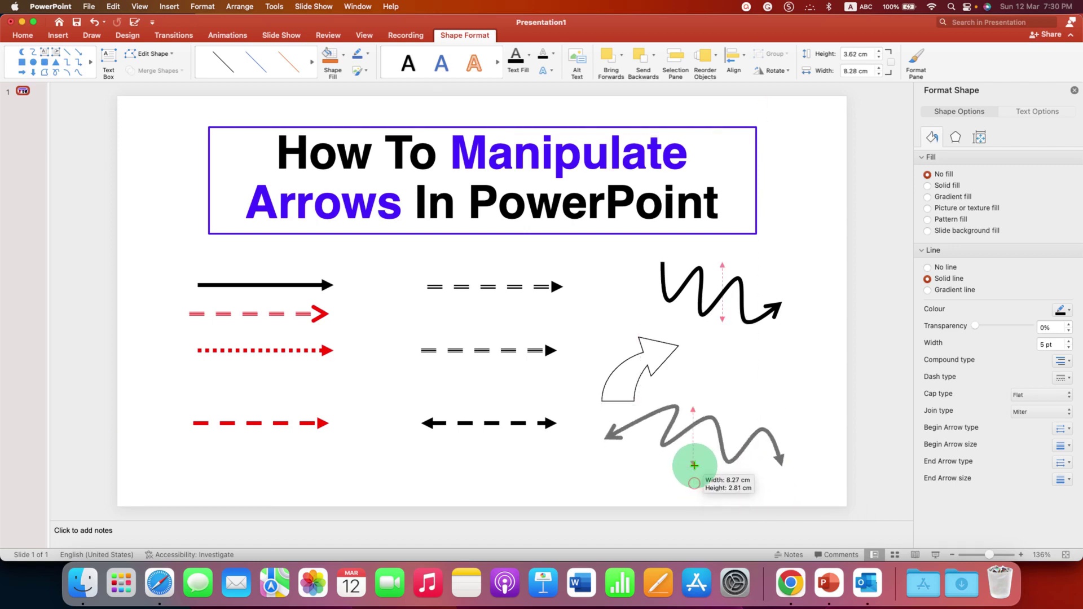
mouse_move(693, 484)
mouse_down()
mouse_move(728, 394)
mouse_move(499, 471)
mouse_up()
Draw a blue Moon shape right of the curved block arrow and nudge it up and right
click(650, 383)
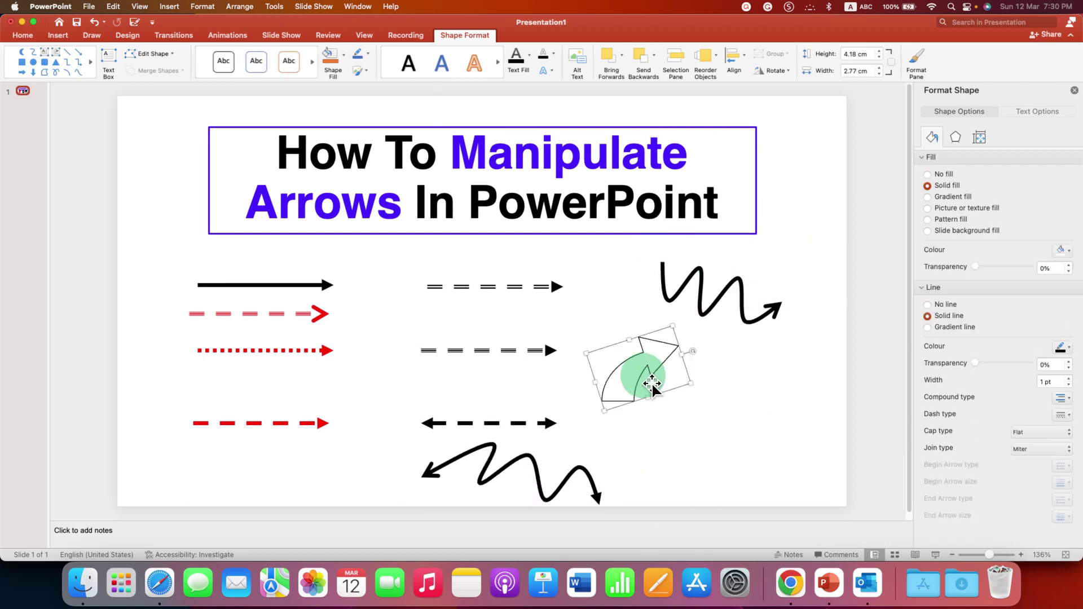
click(764, 442)
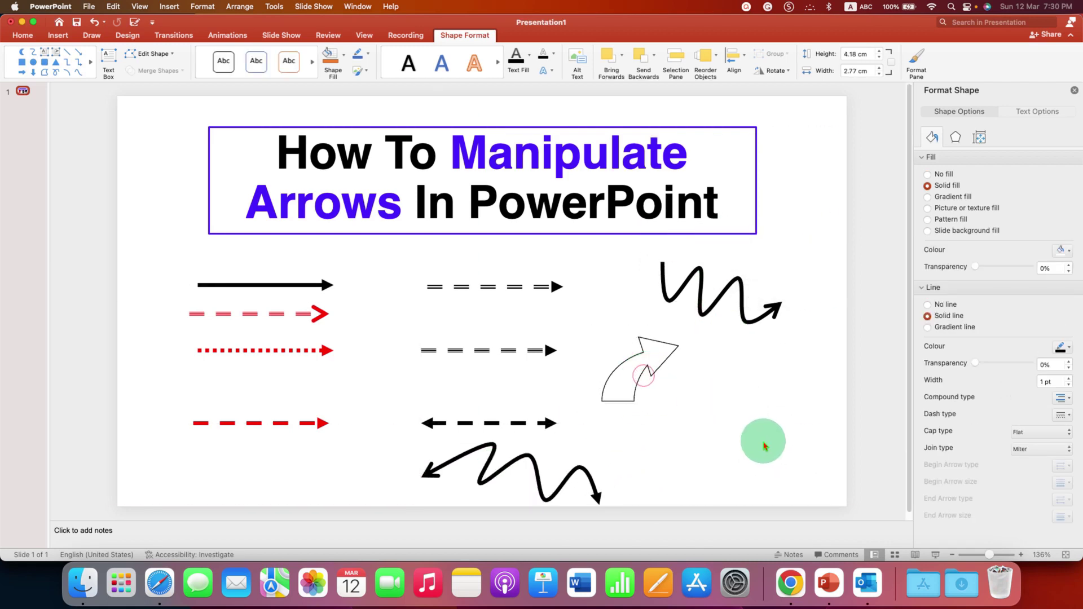
click(58, 35)
click(237, 62)
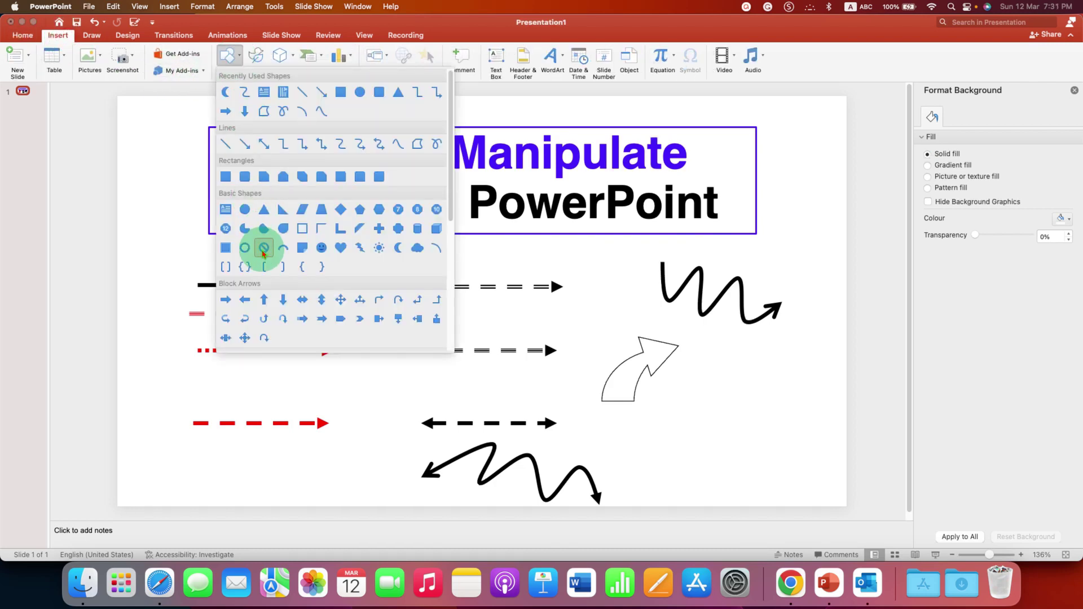
click(398, 250)
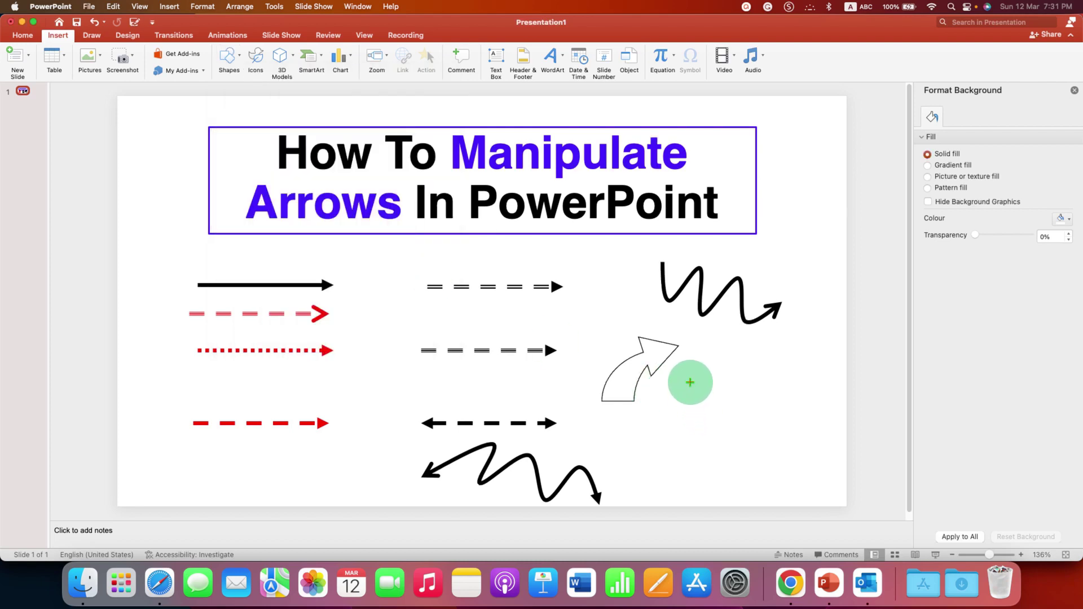
drag(690, 383, 757, 513)
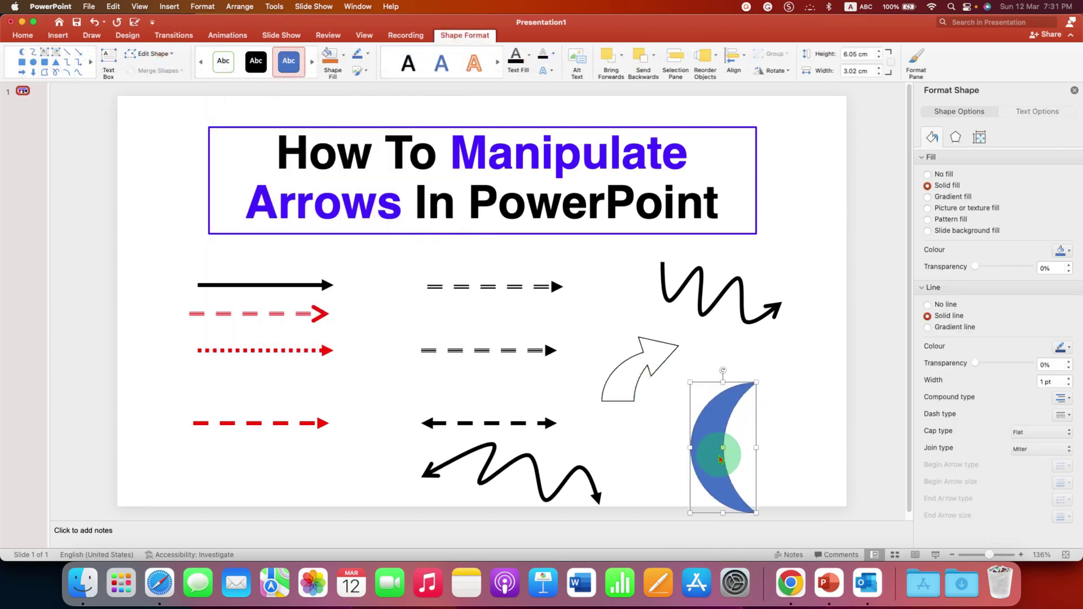
drag(719, 459, 734, 434)
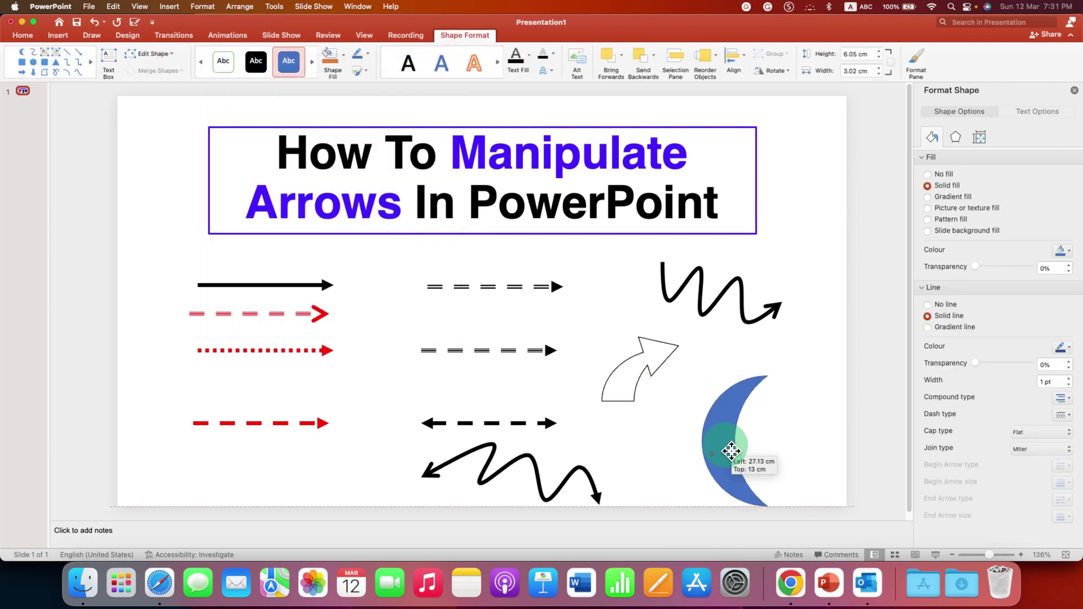
Draw a rectangle over the moon's lower half and Subtract it from the moon
click(60, 38)
click(226, 57)
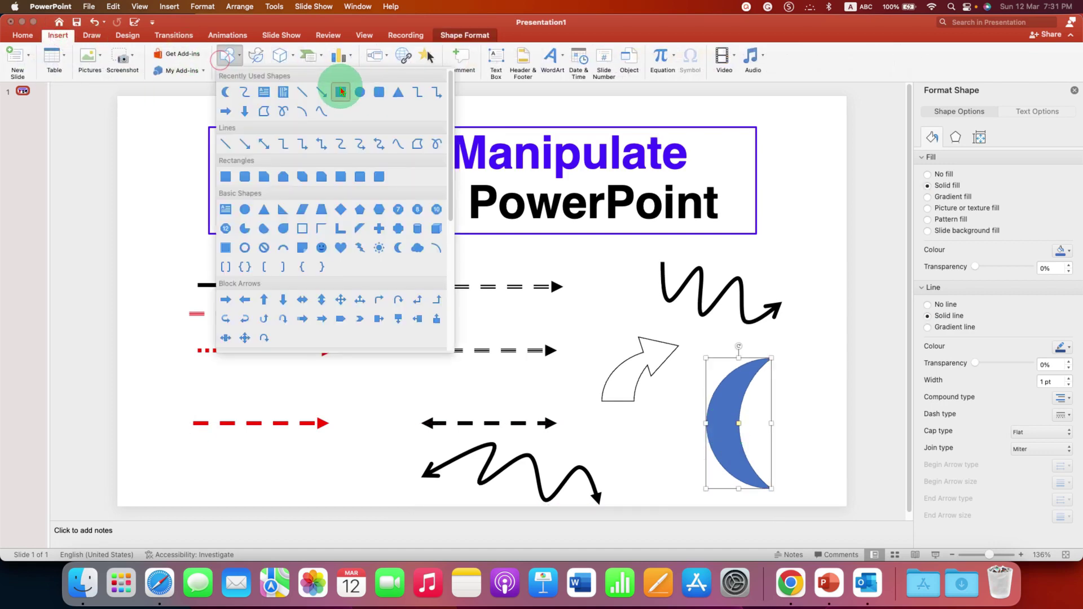
click(341, 92)
drag(691, 424, 798, 499)
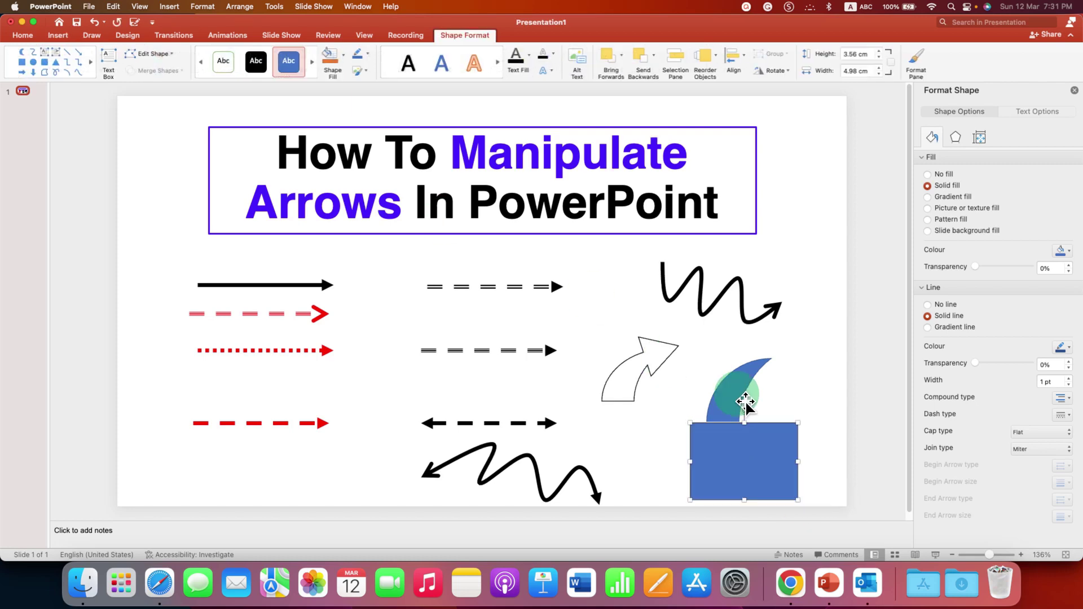
shift+click(759, 383)
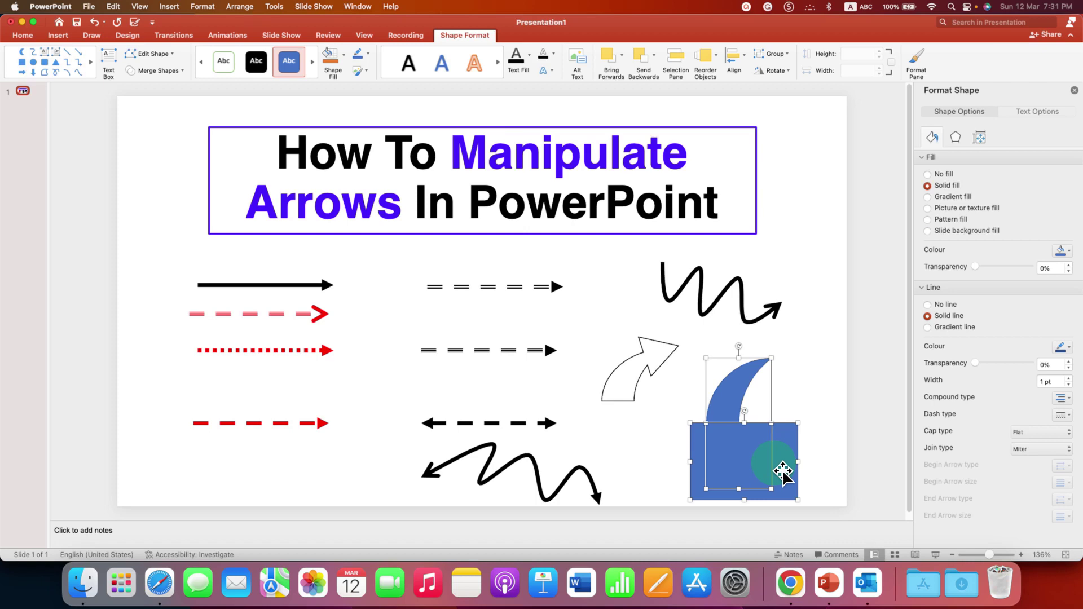
click(178, 73)
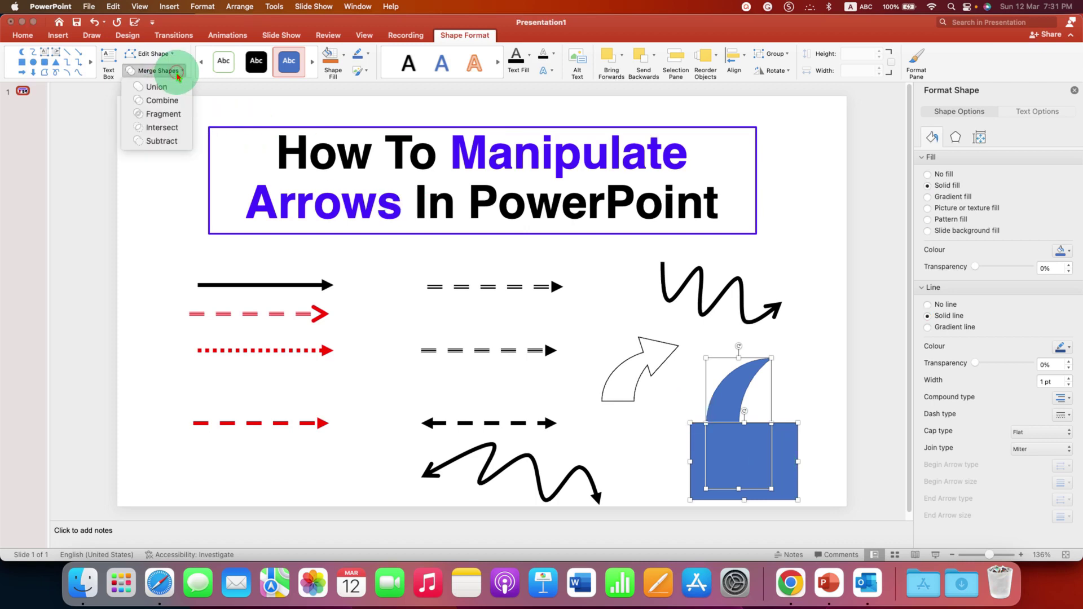
click(173, 102)
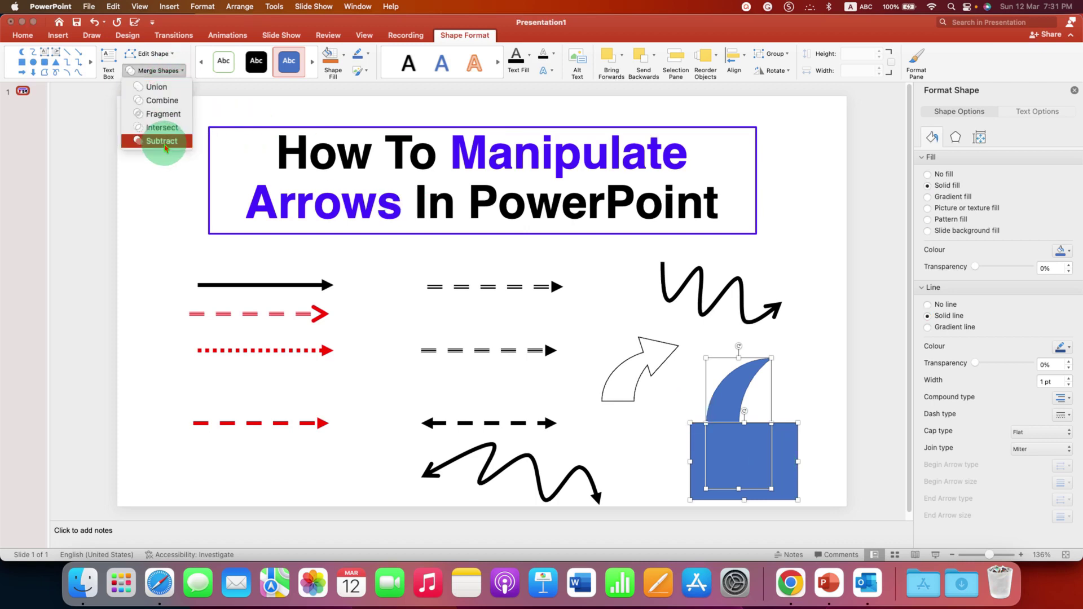
Add a small blue triangle, move it to the arc's tip and rotate it along the arc
click(62, 37)
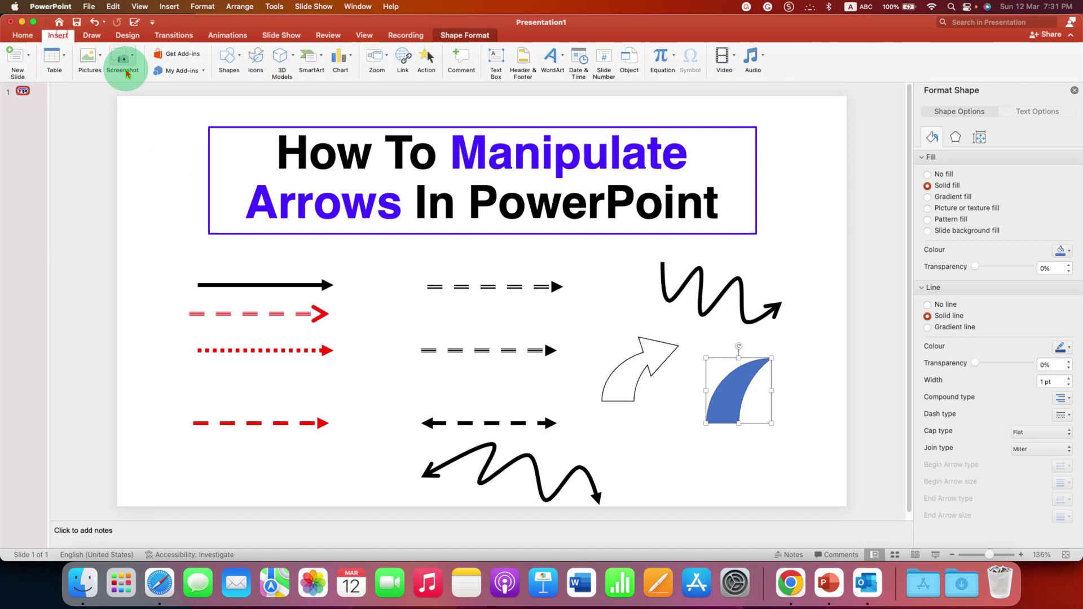
click(229, 59)
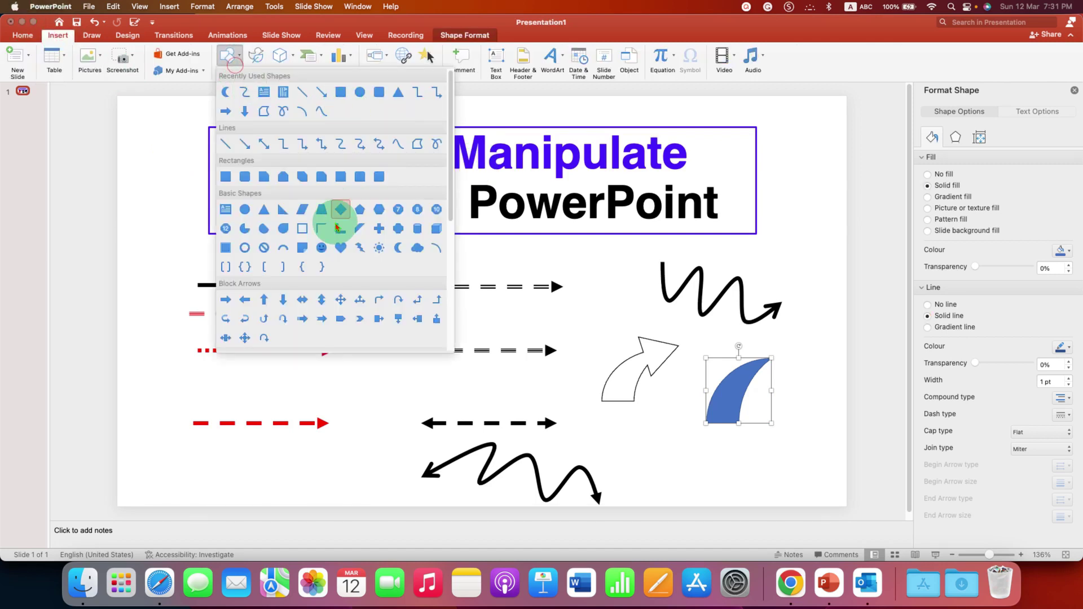
click(262, 210)
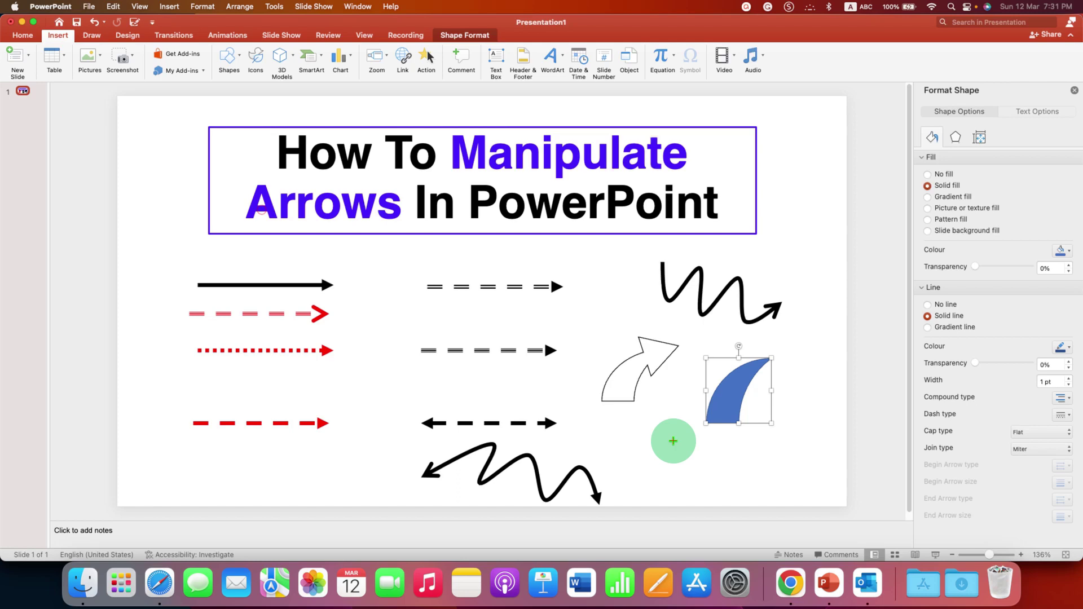
drag(682, 428, 737, 470)
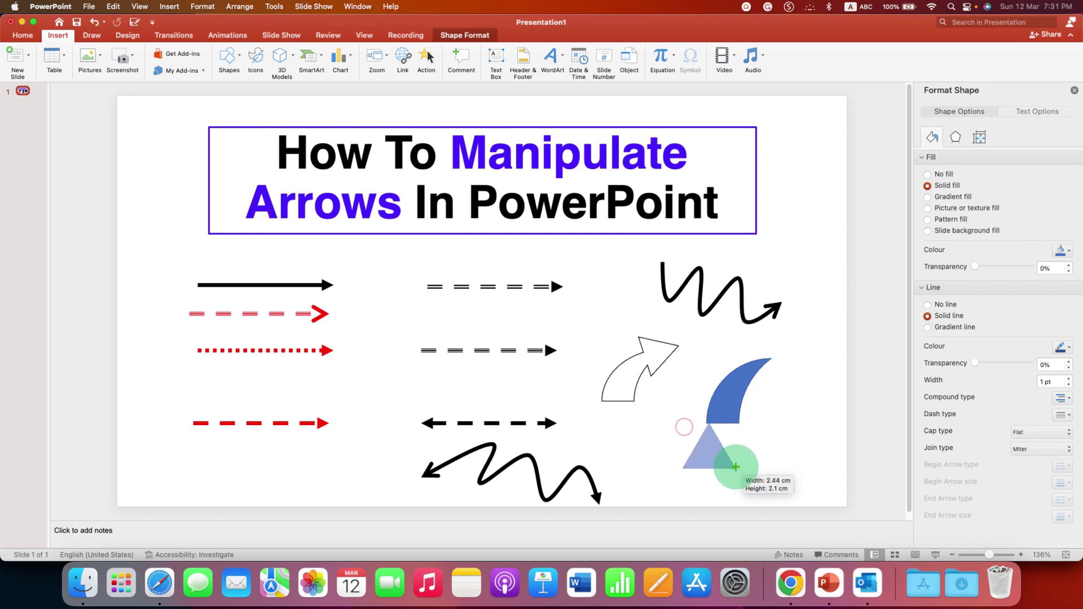
drag(722, 428, 771, 373)
drag(769, 323, 799, 343)
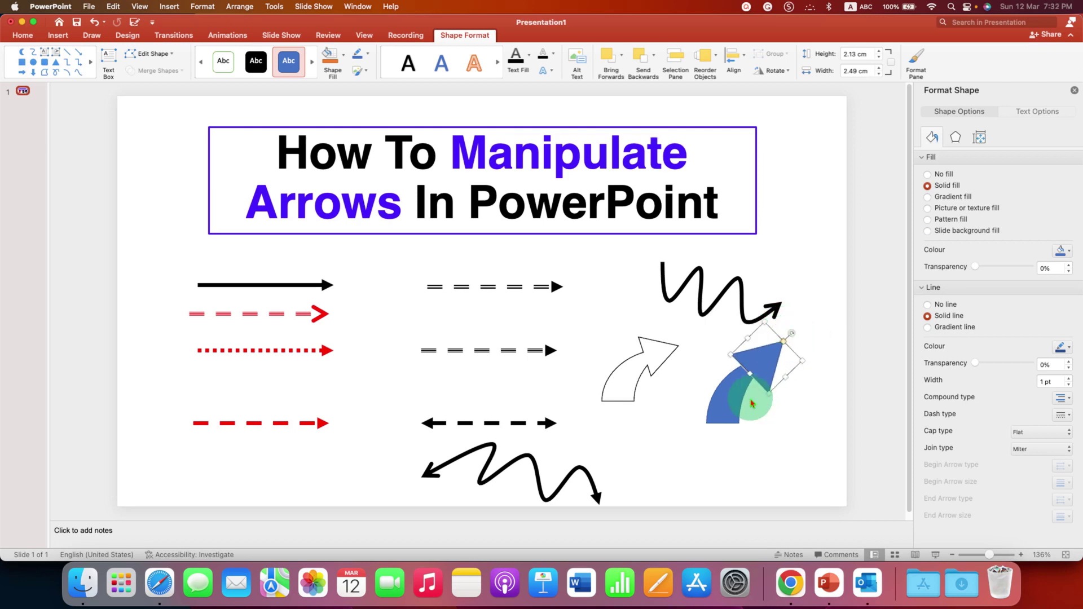
Union the arc and triangle into one curved blue arrow
shift+click(745, 405)
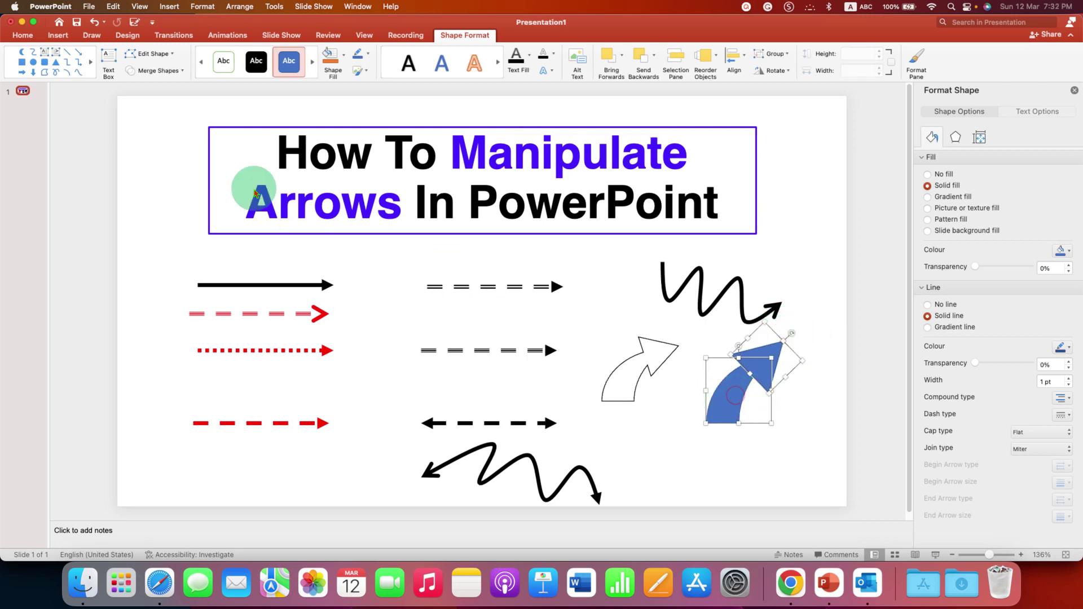
click(164, 74)
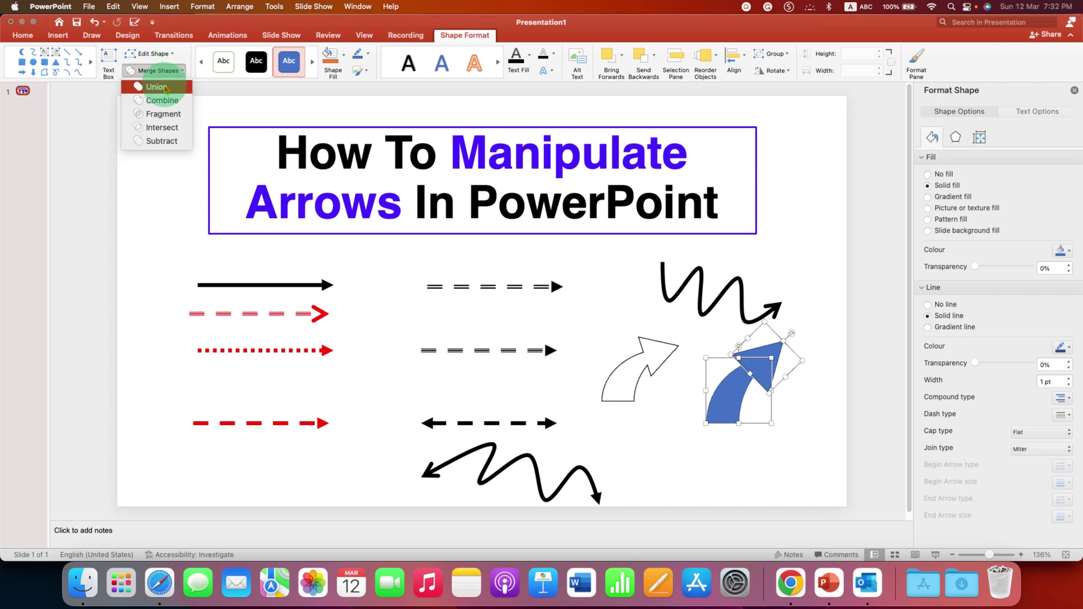
click(157, 87)
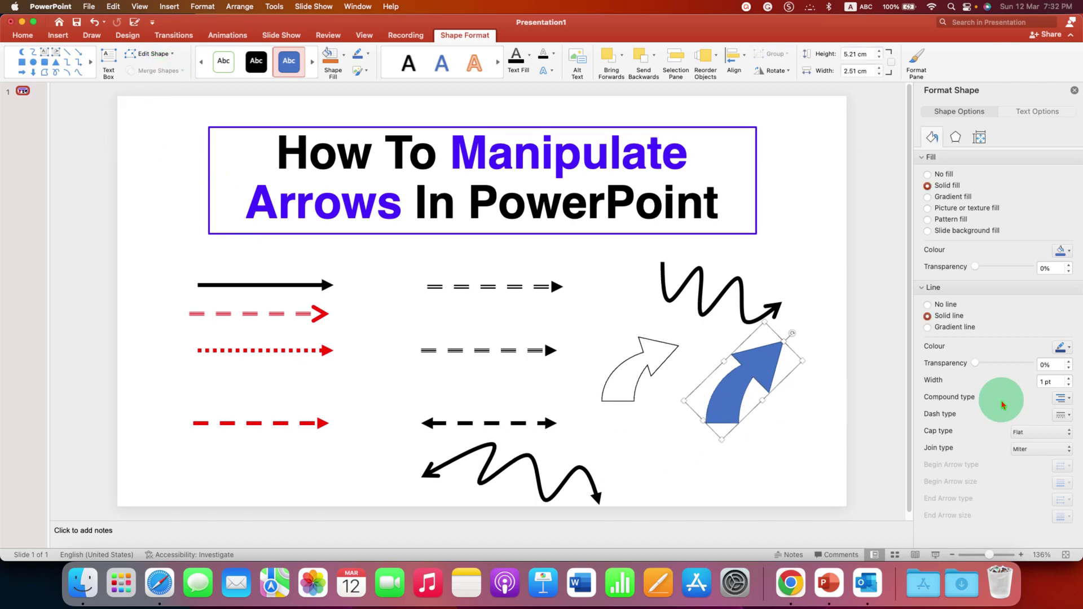
Give the merged curved arrow a red outline and yellow fill, then deselect it
click(1062, 346)
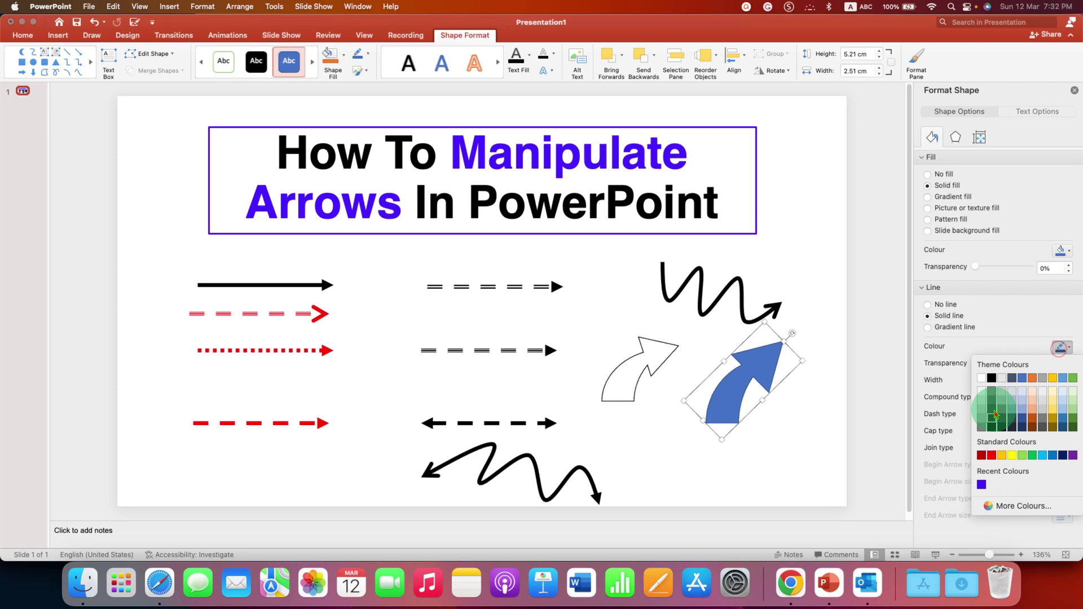
click(996, 458)
click(1061, 251)
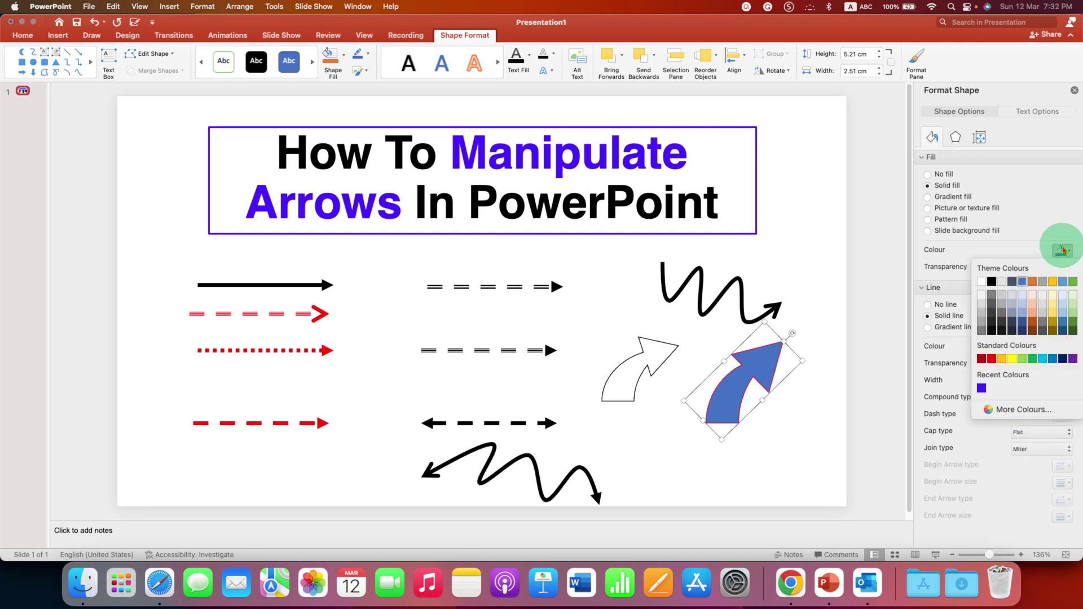
click(1012, 359)
click(749, 462)
Close the Format Background pane to show the whole slide
click(1069, 252)
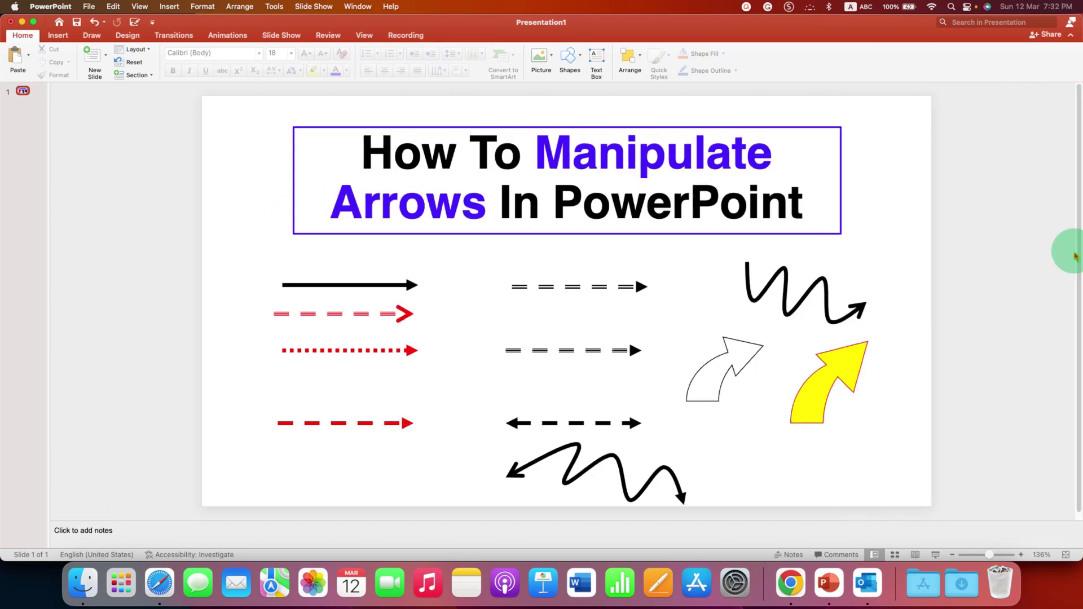